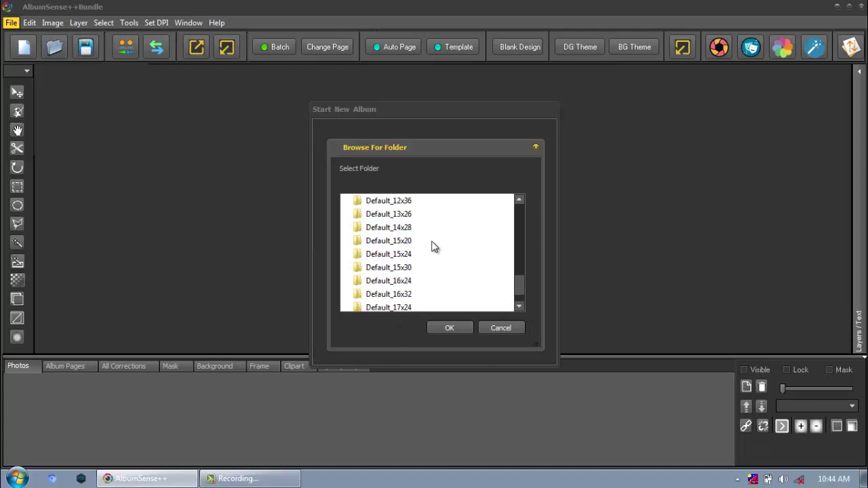
# - Set the new album's options to the Default_12x36 size folder
pyautogui.scroll(2, 435, 247)
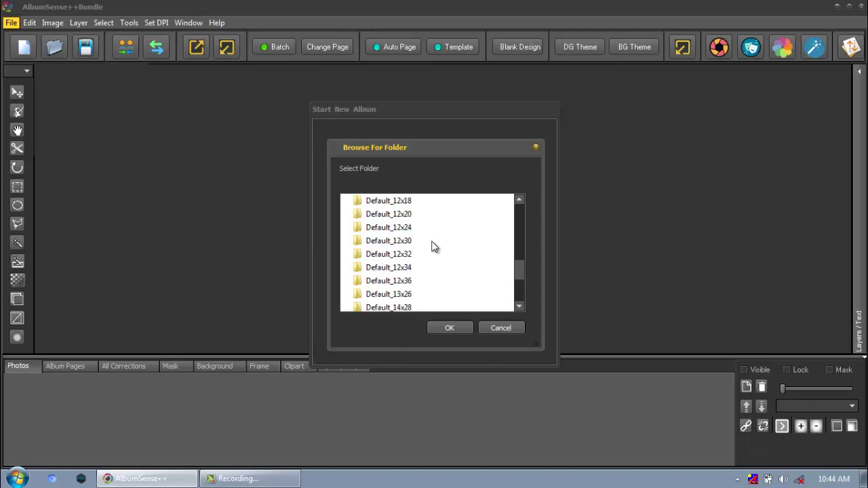
pyautogui.click(383, 283)
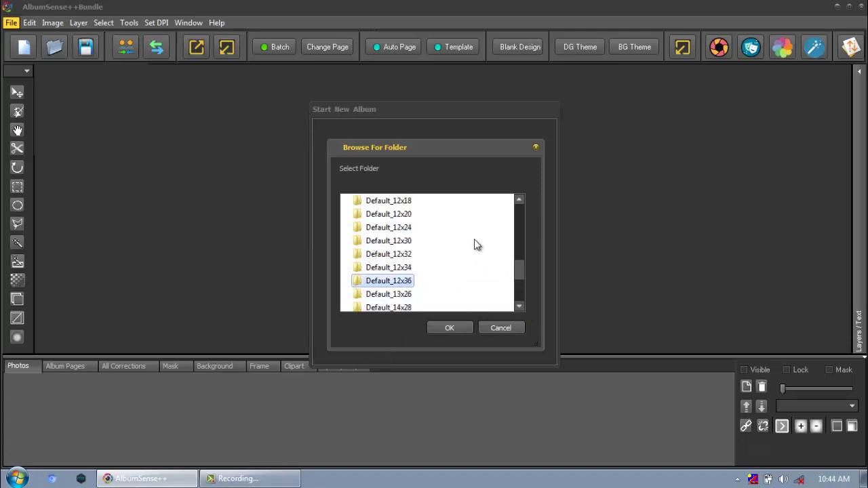
pyautogui.click(453, 326)
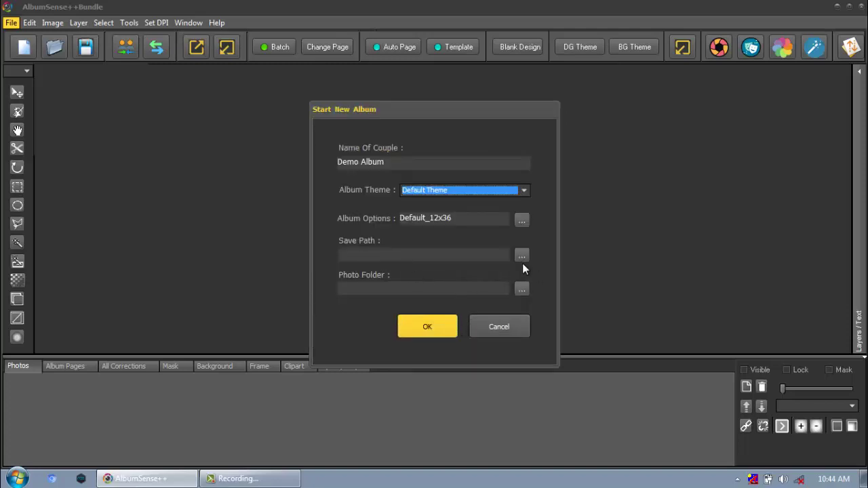
# - Set the new album's save path to the root of Local Disk (D:)
pyautogui.click(522, 255)
pyautogui.doubleClick(392, 229)
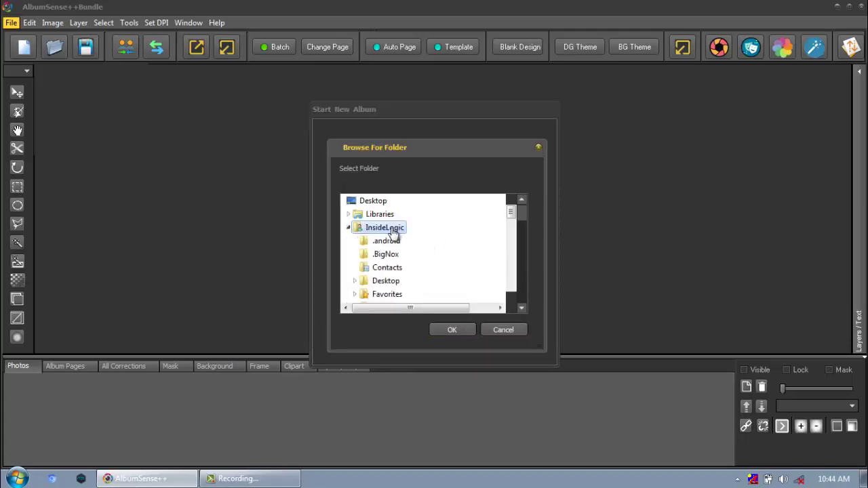
pyautogui.click(347, 229)
pyautogui.doubleClick(361, 242)
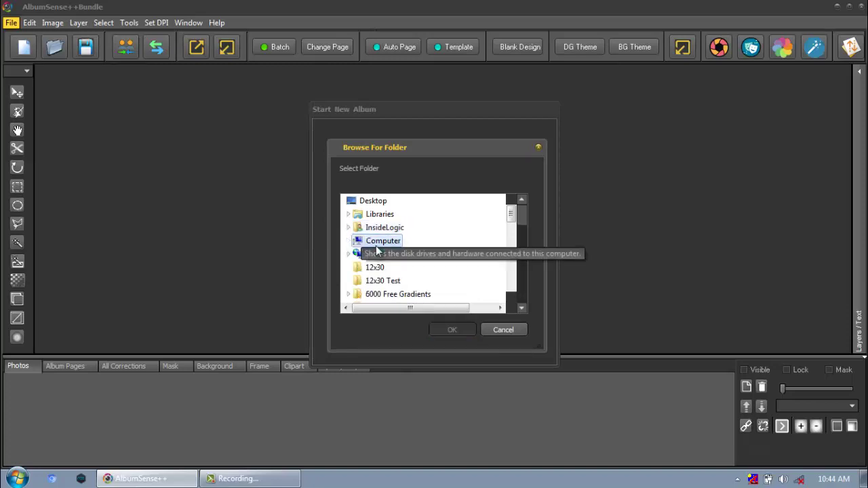
pyautogui.doubleClick(391, 269)
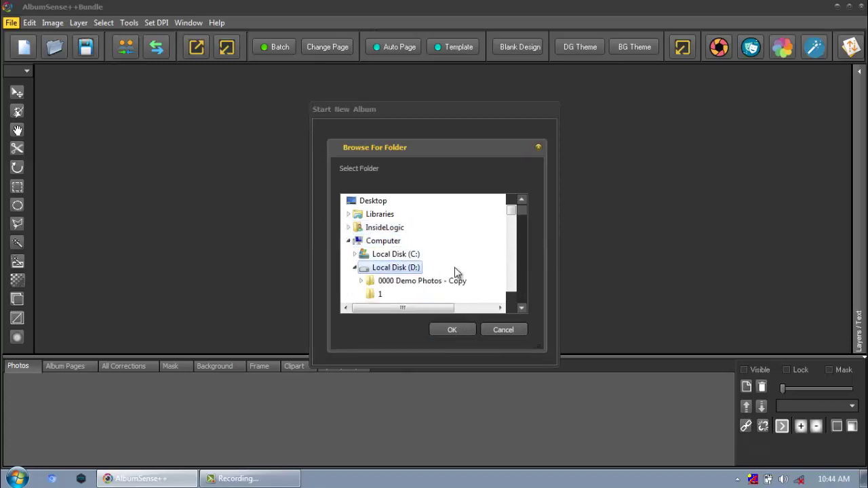
pyautogui.click(453, 330)
# - Set the photo folder to E:\DEMO PHOTOS\WEDDING and create the album
pyautogui.click(521, 291)
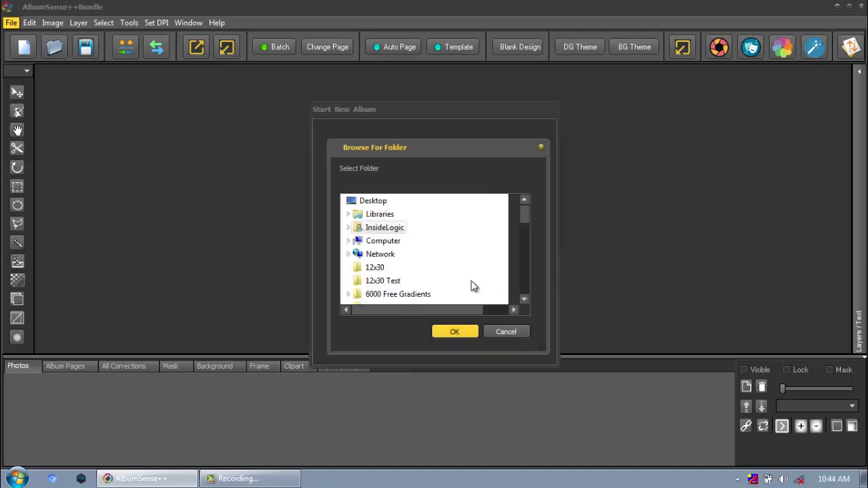
pyautogui.doubleClick(381, 241)
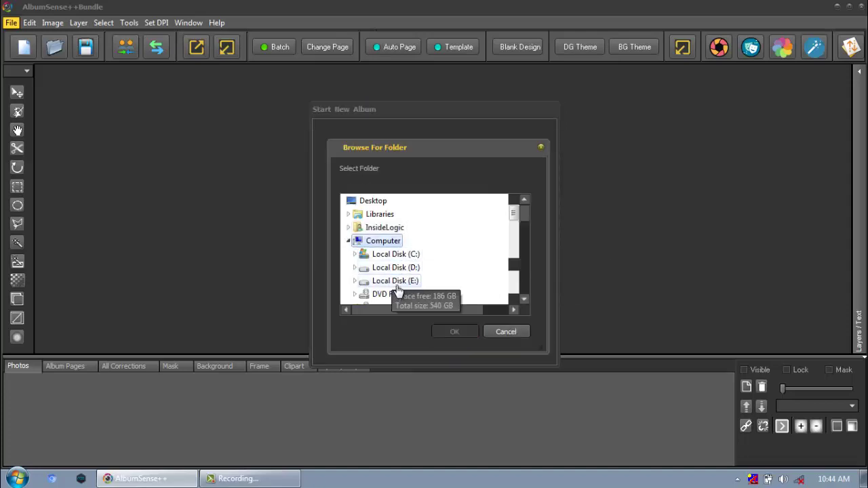
pyautogui.doubleClick(396, 285)
pyautogui.write('de')
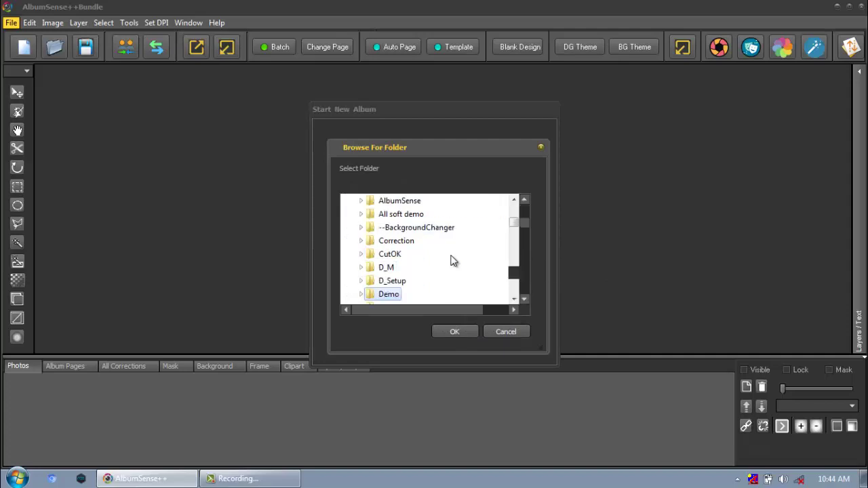
pyautogui.press('Down')
pyautogui.press('Down')
pyautogui.press('Down')
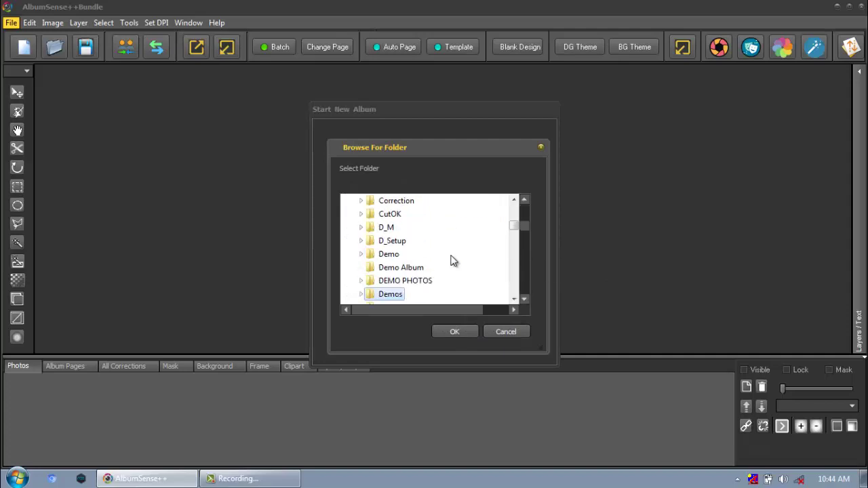
pyautogui.press('Up')
pyautogui.press('Right')
pyautogui.press('Right')
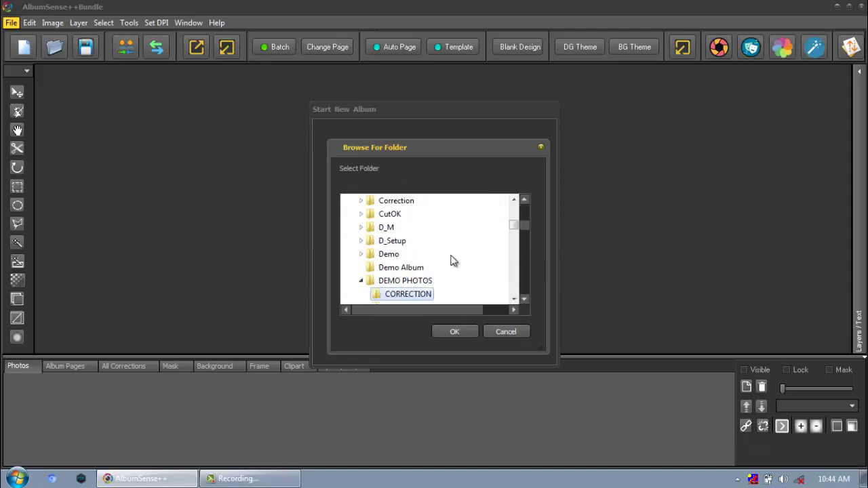
pyautogui.press('Down')
pyautogui.press('Down')
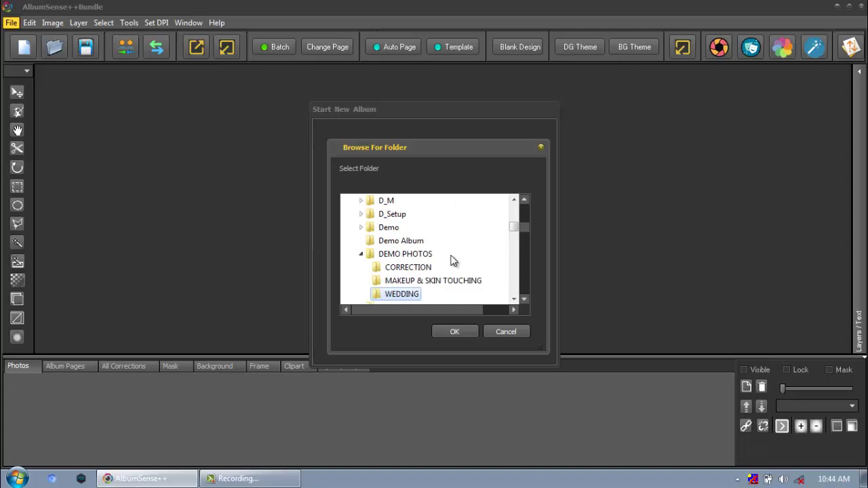
pyautogui.press('Return')
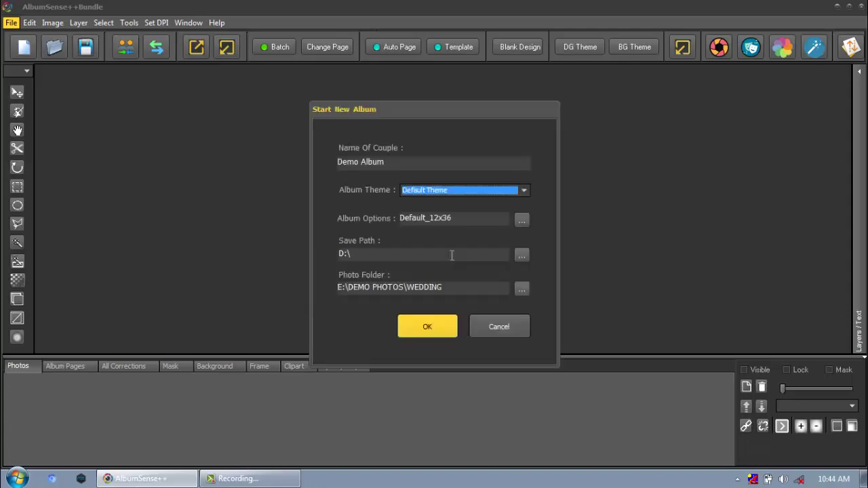
pyautogui.click(439, 326)
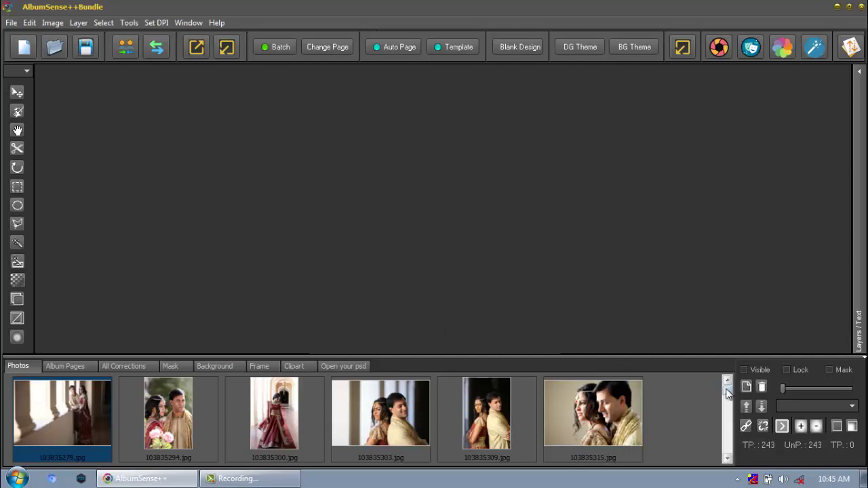
# - Select the first seven photos, 103835279.jpg through 136242284.jpg, generate an automatic page from them, and regenerate it once for a different design
pyautogui.click(728, 402)
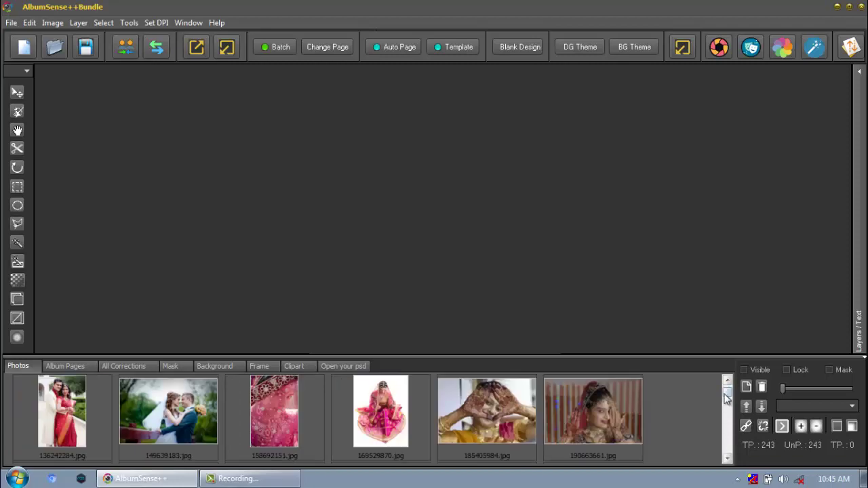
pyautogui.click(727, 410)
pyautogui.click(725, 381)
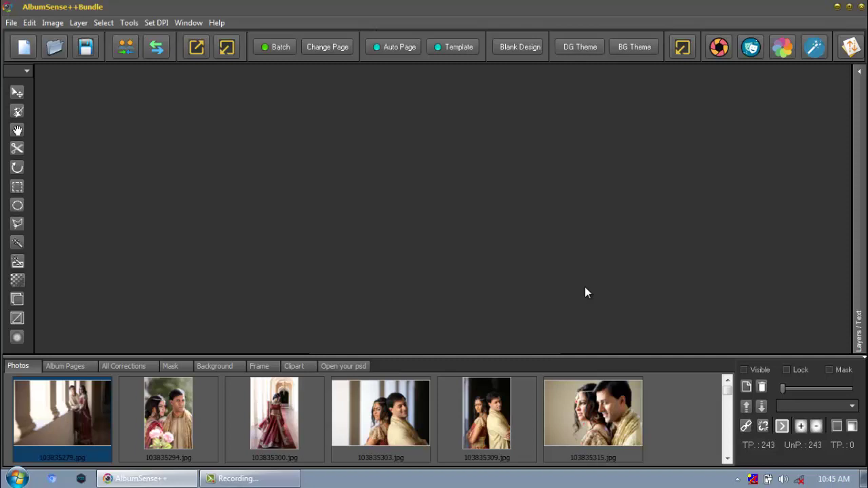
pyautogui.keyDown('shift'); pyautogui.click(614, 419); pyautogui.keyUp('shift')
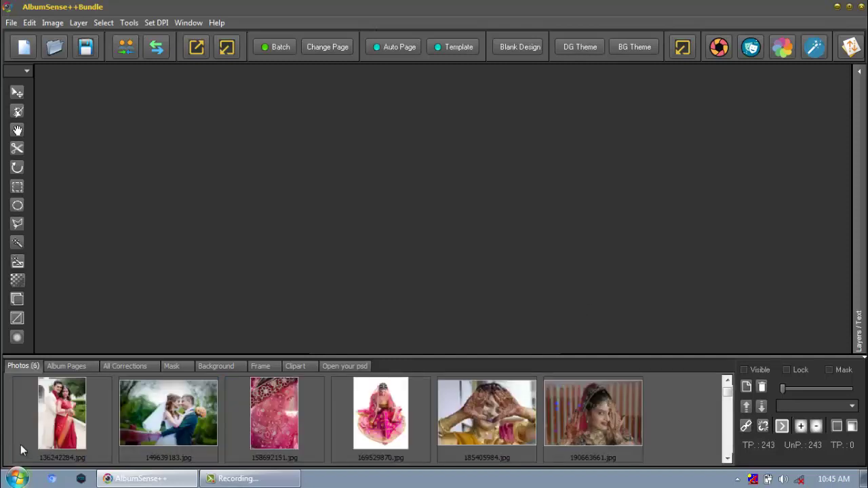
pyautogui.click(78, 415)
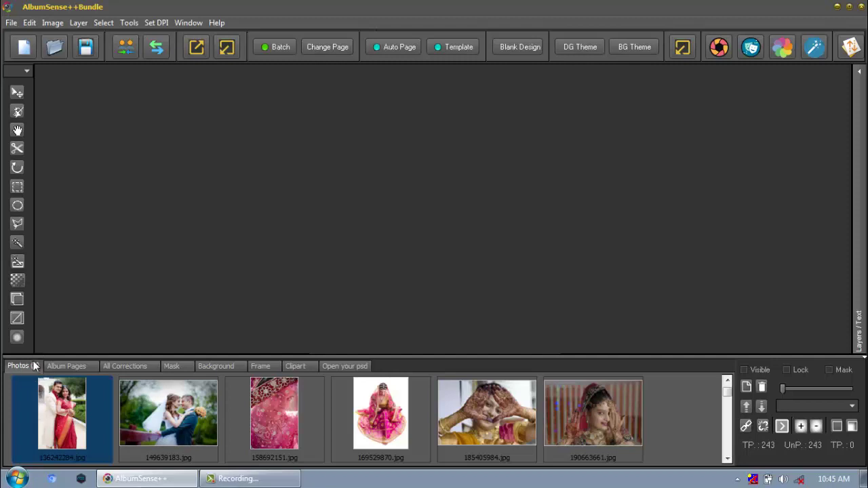
pyautogui.click(403, 50)
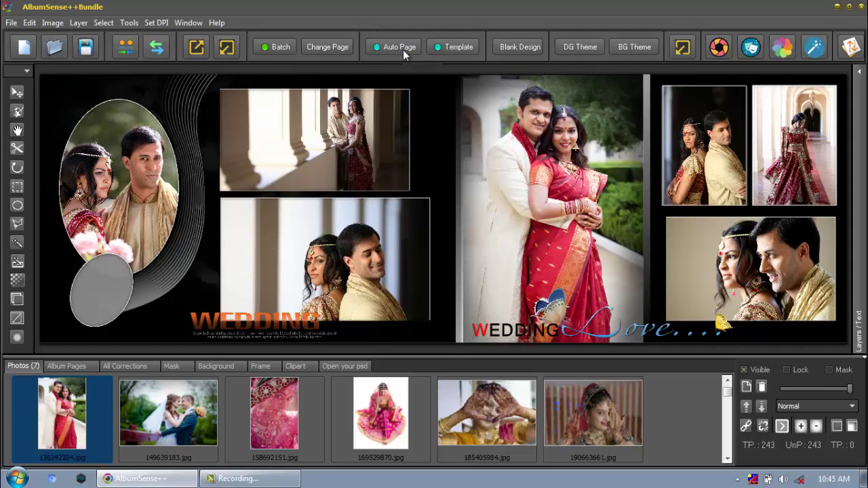
pyautogui.click(403, 50)
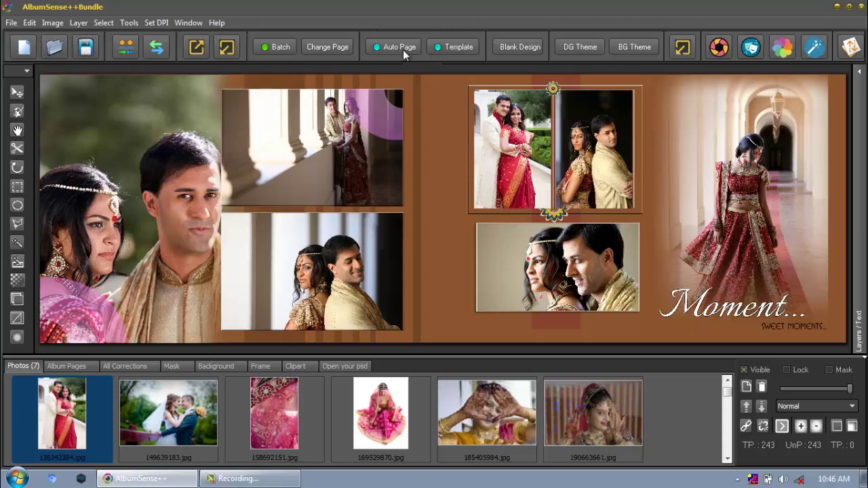
# - Save the album page in the Demo Album folder as the Adobe Photoshop file "demo 1"
pyautogui.click(85, 47)
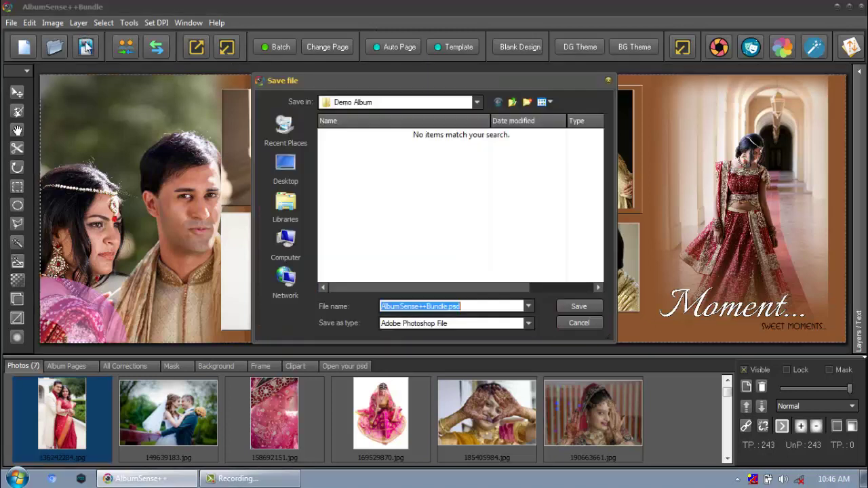
pyautogui.write('demo 1')
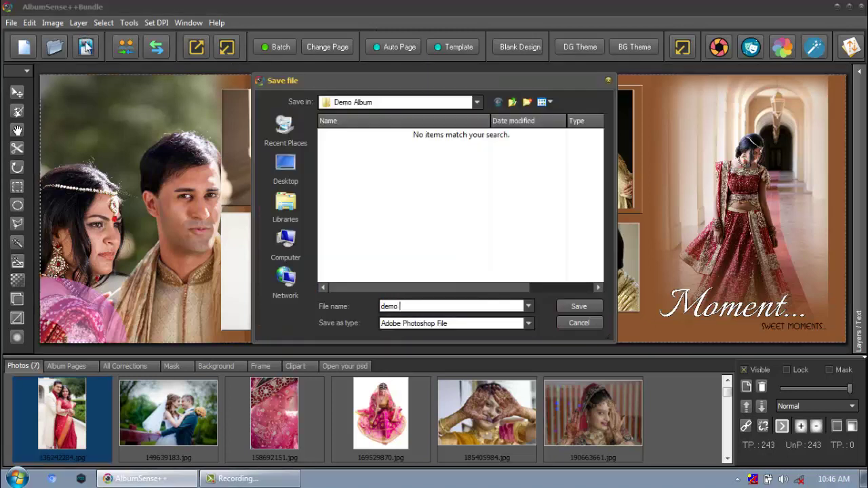
pyautogui.click(578, 305)
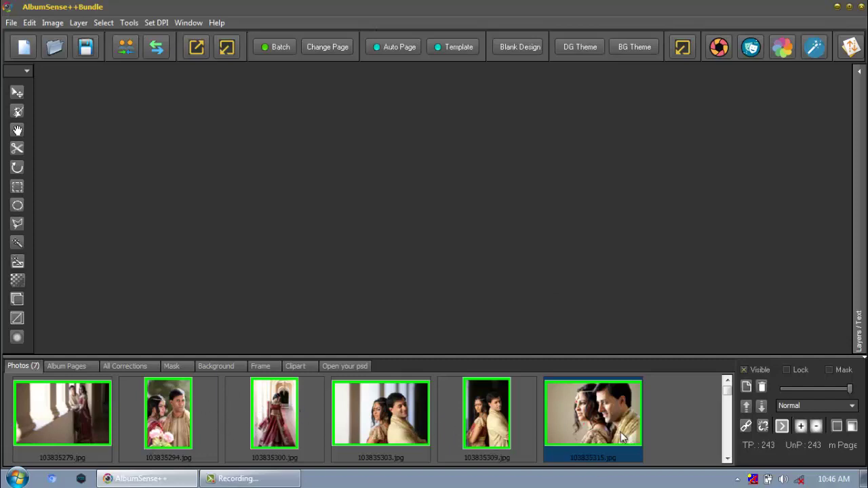
# - Select the eight photos following 136242284.jpg, from 149639183.jpg through 265554269.jpg
pyautogui.click(727, 460)
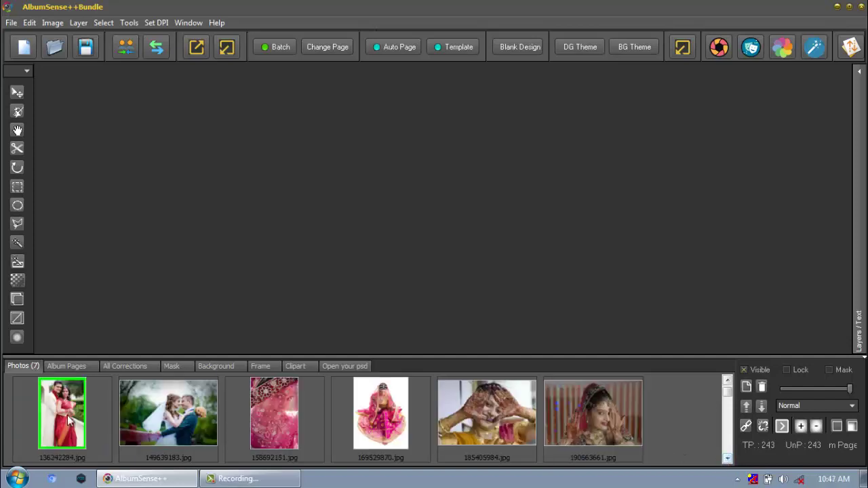
pyautogui.click(168, 425)
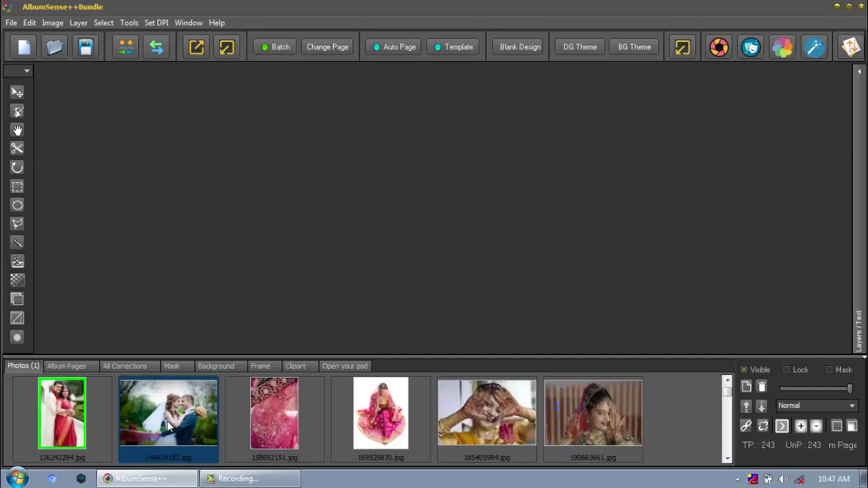
pyautogui.keyDown('shift'); pyautogui.click(562, 437); pyautogui.keyUp('shift')
pyautogui.scroll(-1, 572, 430)
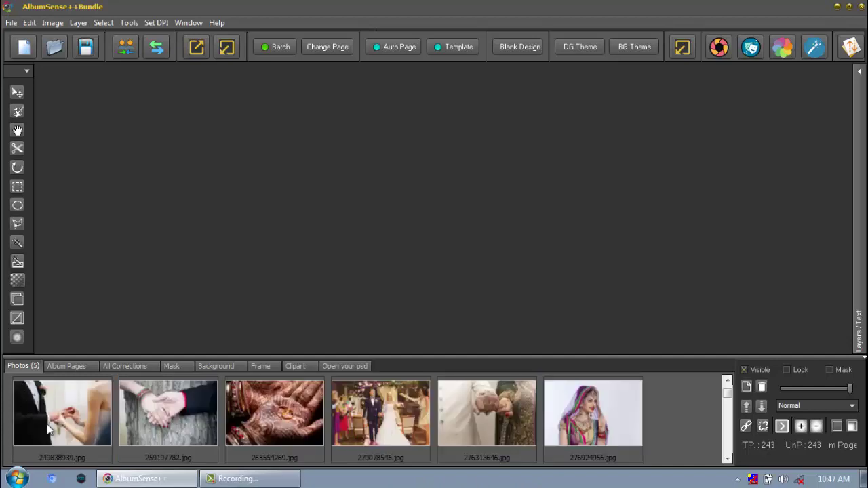
pyautogui.keyDown('ctrl'); pyautogui.click(73, 424); pyautogui.keyUp('ctrl')
pyautogui.keyDown('ctrl'); pyautogui.click(141, 418); pyautogui.keyUp('ctrl')
pyautogui.keyDown('ctrl'); pyautogui.click(239, 418); pyautogui.keyUp('ctrl')
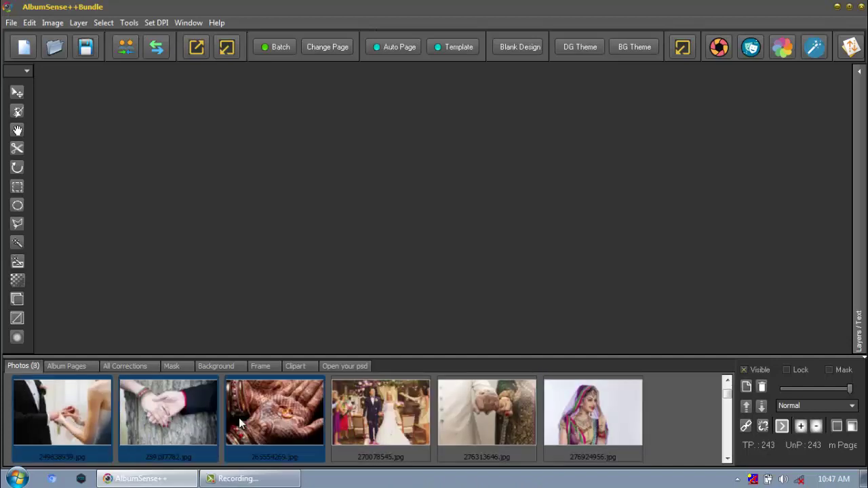
# - Create a page from the selected photos using the pale blue template with an oval portrait frame and a curved centre frame
pyautogui.click(461, 46)
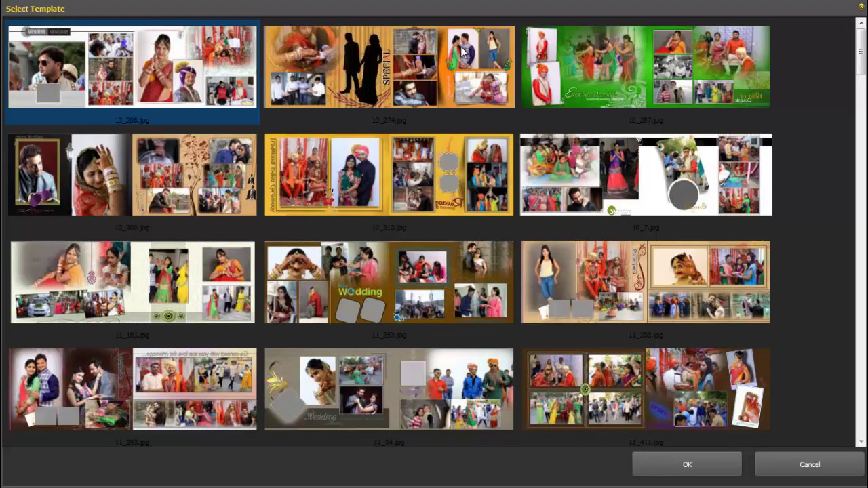
pyautogui.click(142, 295)
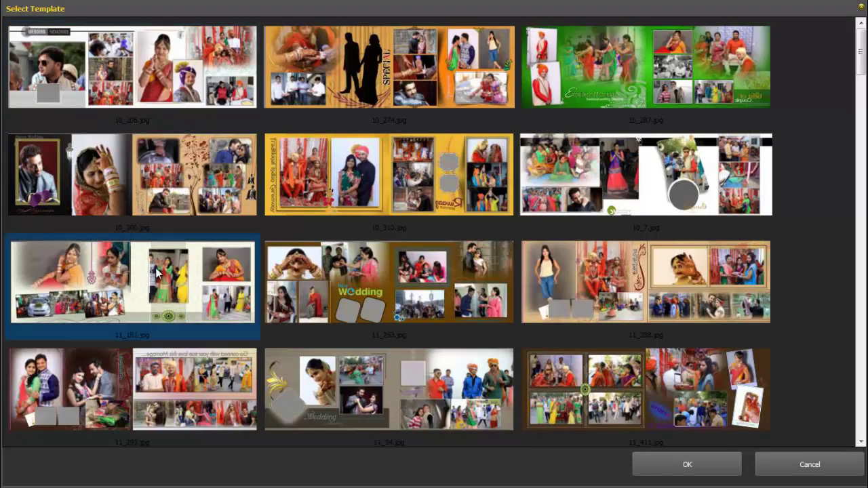
pyautogui.scroll(-1, 157, 275)
pyautogui.scroll(-4, 157, 275)
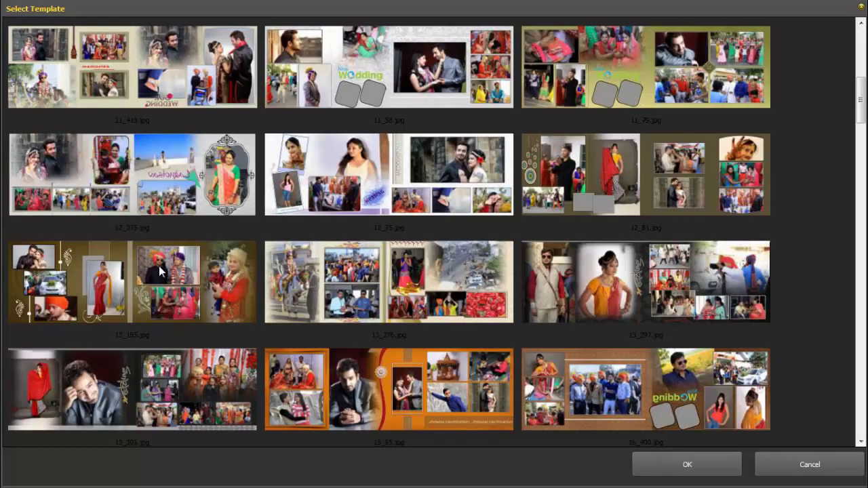
pyautogui.scroll(-2, 161, 271)
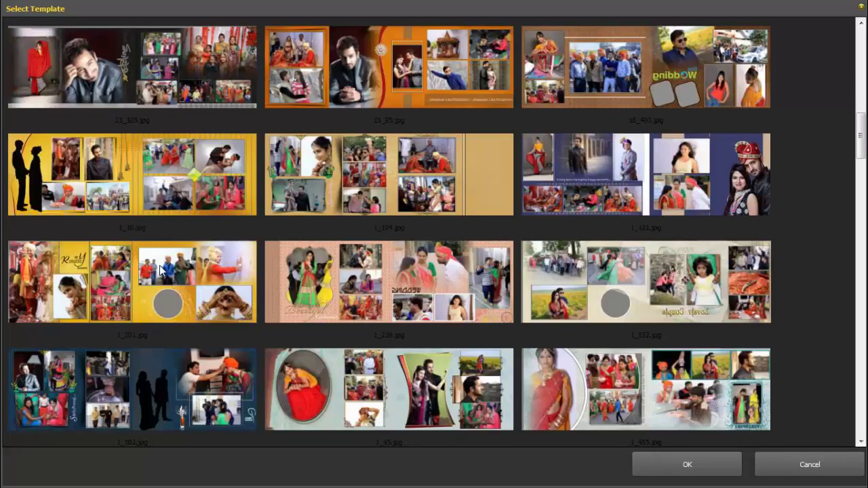
pyautogui.scroll(-1, 160, 269)
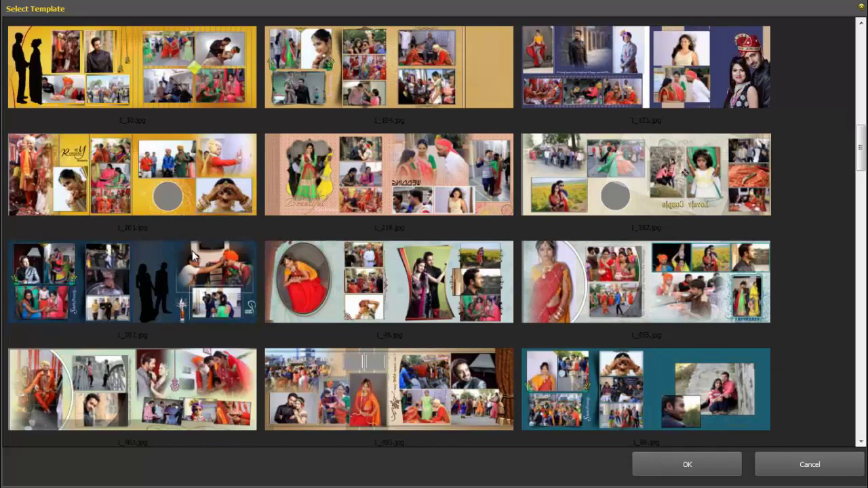
pyautogui.scroll(-1, 192, 251)
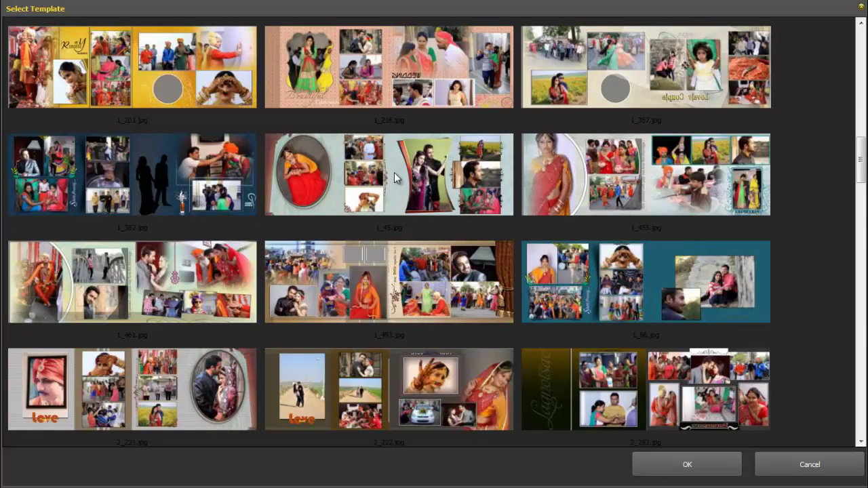
pyautogui.click(394, 172)
pyautogui.click(651, 475)
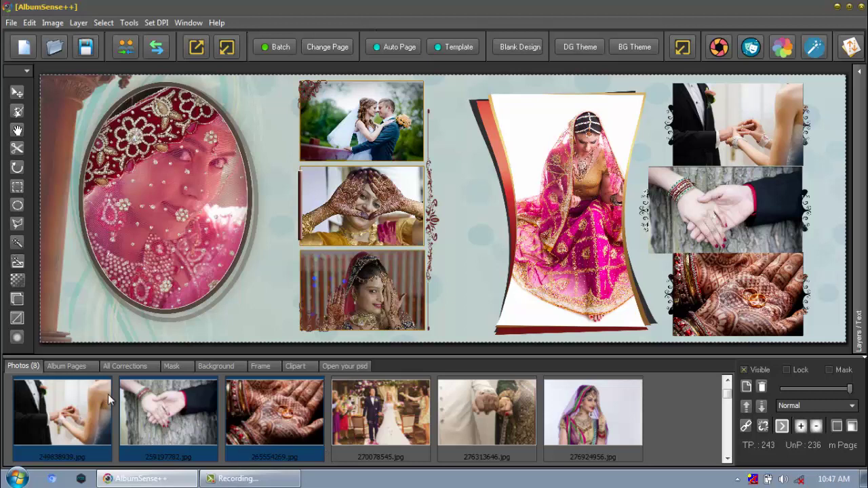
# - Unlink the oval portrait photo from its linked layers, enlarge it and reposition it so the bride's face fills the oval frame
pyautogui.click(191, 200)
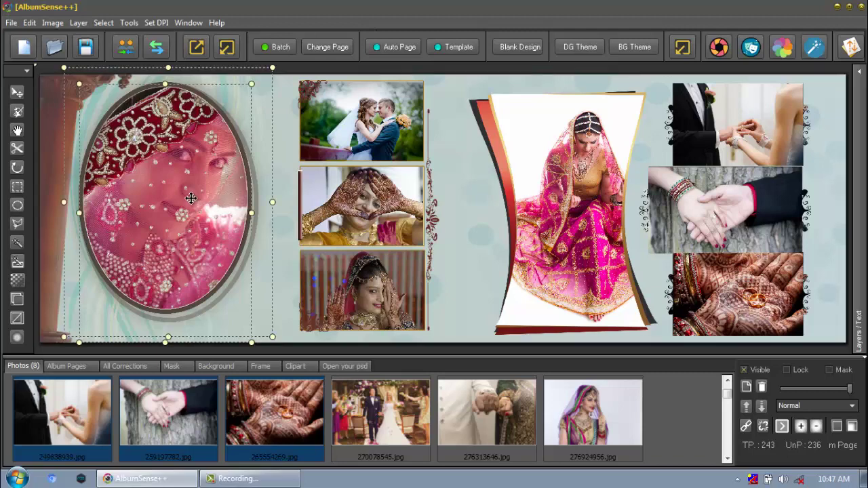
pyautogui.click(764, 428)
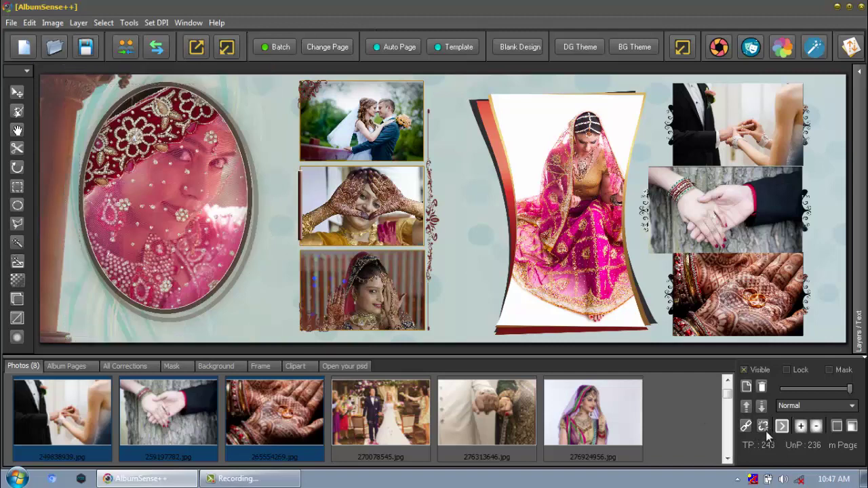
pyautogui.click(183, 190)
pyautogui.moveTo(251, 342); pyautogui.dragTo(285, 364)
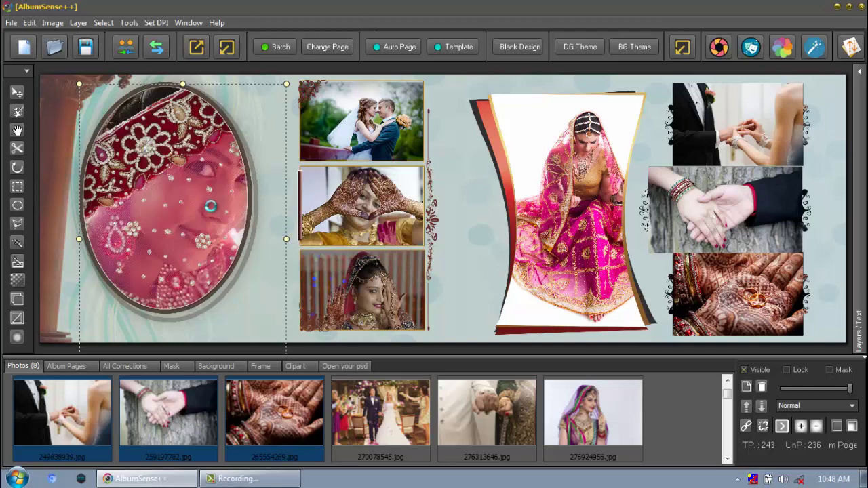
pyautogui.moveTo(210, 206); pyautogui.dragTo(175, 192)
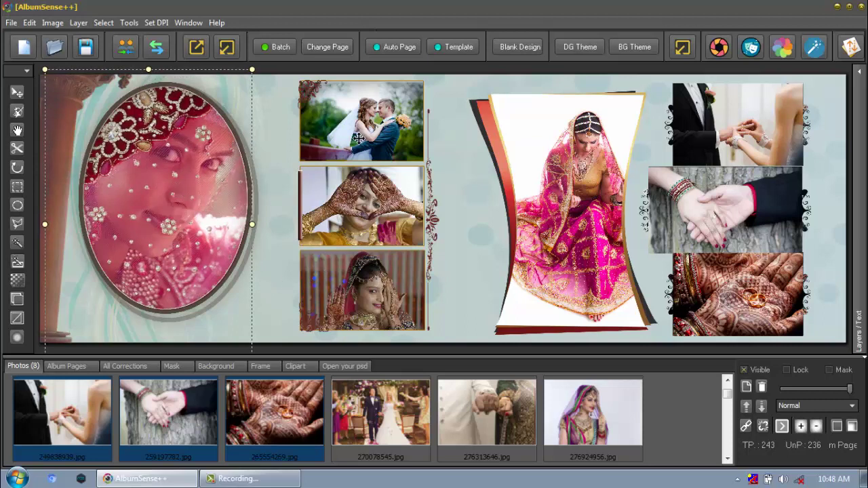
# - Browse the Artistics, Feather, Oval and Corner photo art styles for the couple photo at the head of the three-photo column
pyautogui.click(361, 125)
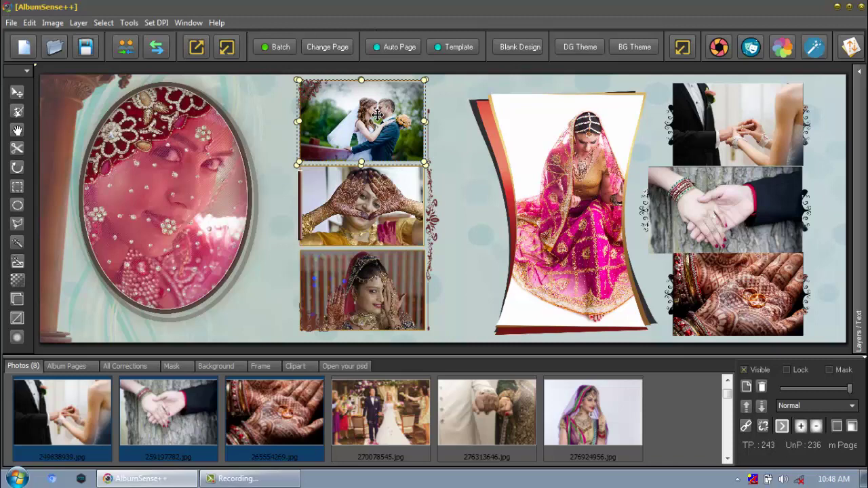
pyautogui.click(853, 47)
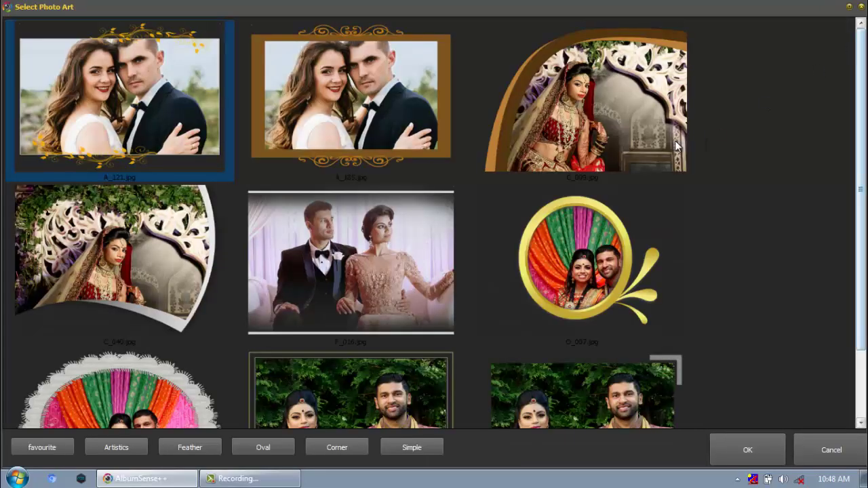
pyautogui.click(579, 261)
pyautogui.click(332, 105)
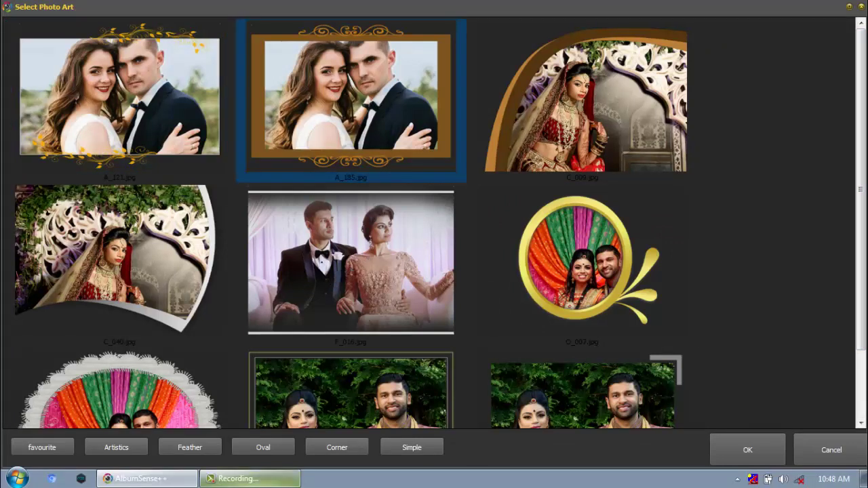
pyautogui.click(118, 450)
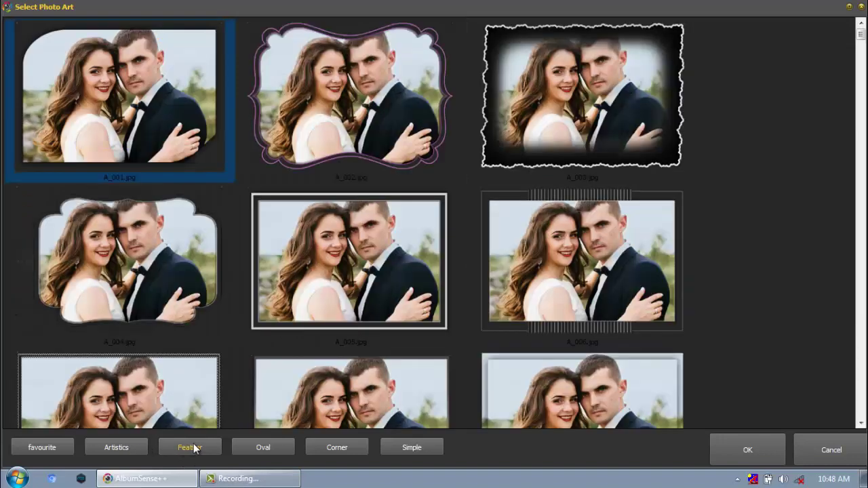
pyautogui.click(193, 448)
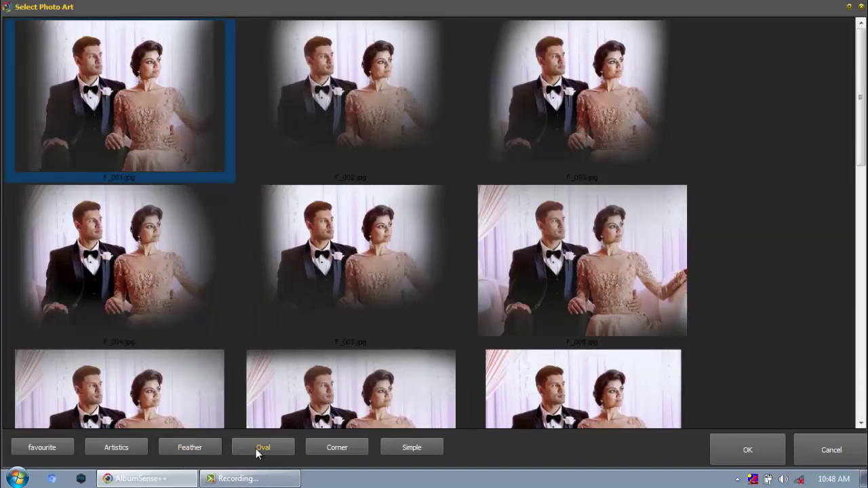
pyautogui.click(257, 449)
pyautogui.click(330, 447)
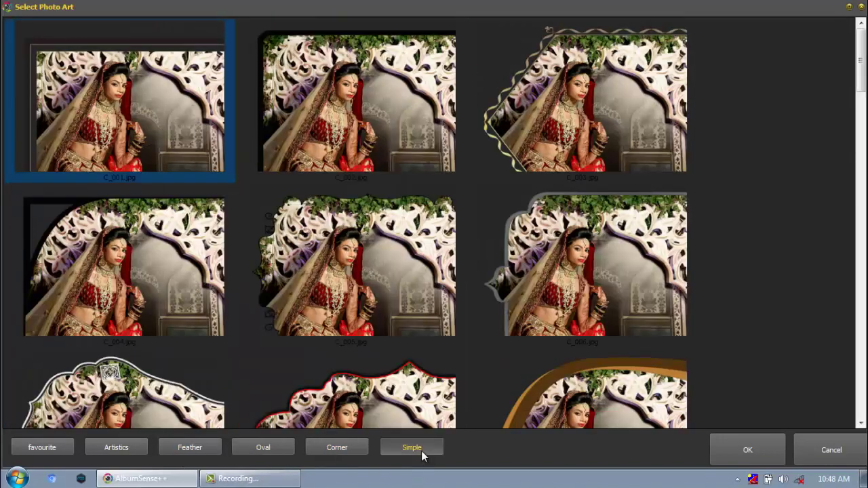
# - Apply the Simple photo art S_011.jpg with its rounded multi-line border to the couple photo
pyautogui.click(422, 451)
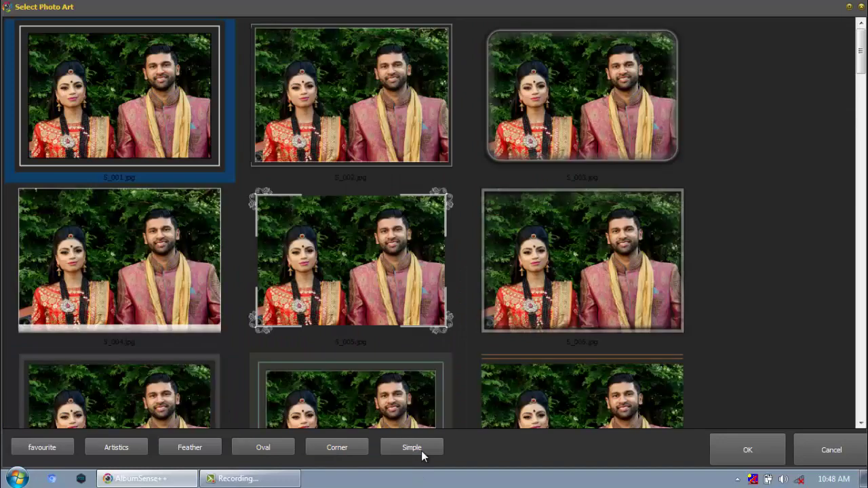
pyautogui.click(358, 387)
pyautogui.scroll(-3, 383, 371)
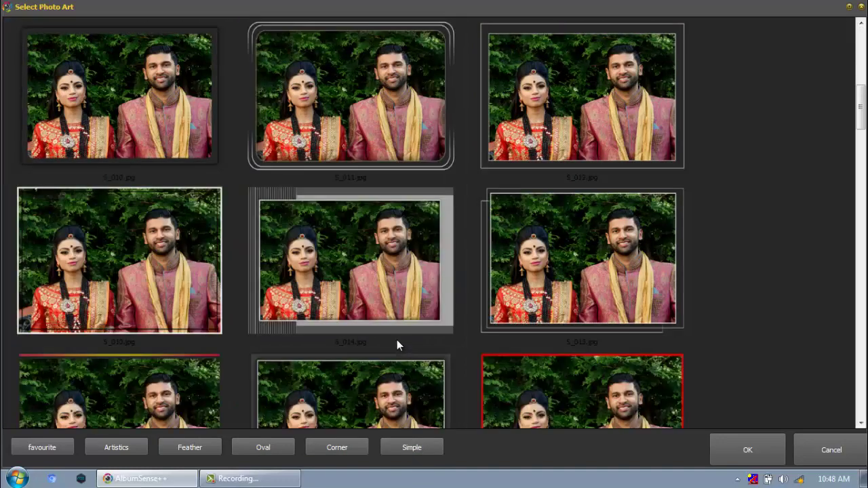
pyautogui.scroll(-1, 397, 339)
pyautogui.scroll(2, 397, 340)
pyautogui.click(314, 225)
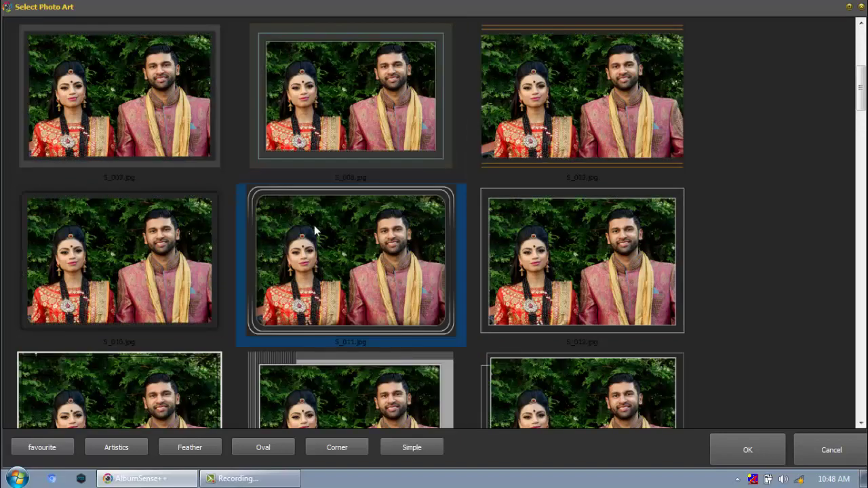
pyautogui.click(748, 454)
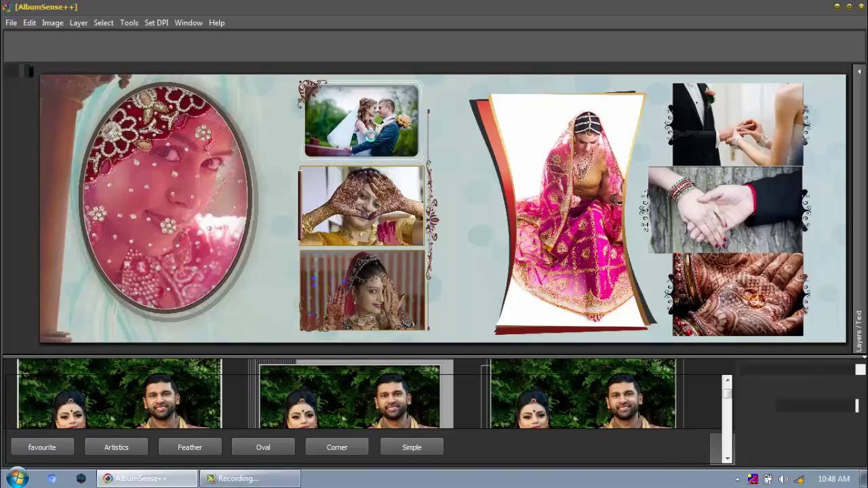
pyautogui.click(359, 127)
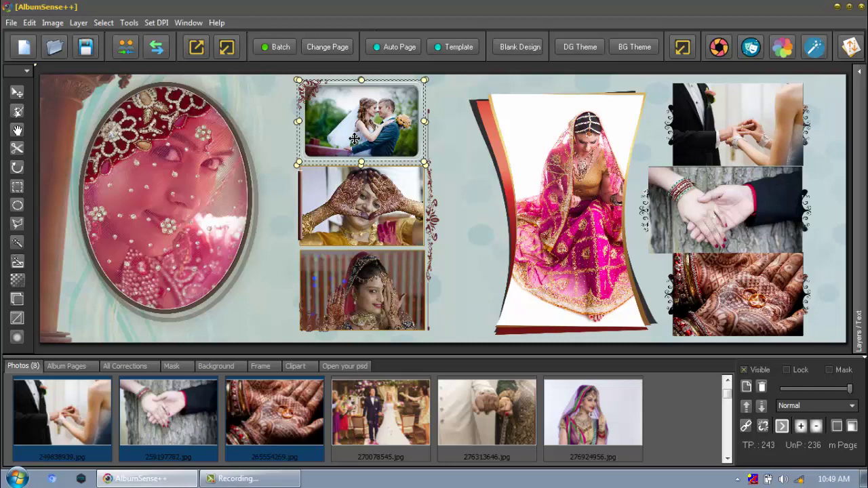
# - Apply the yellow colour tone to the middle photo showing the bride's henna-covered hands
pyautogui.click(364, 212)
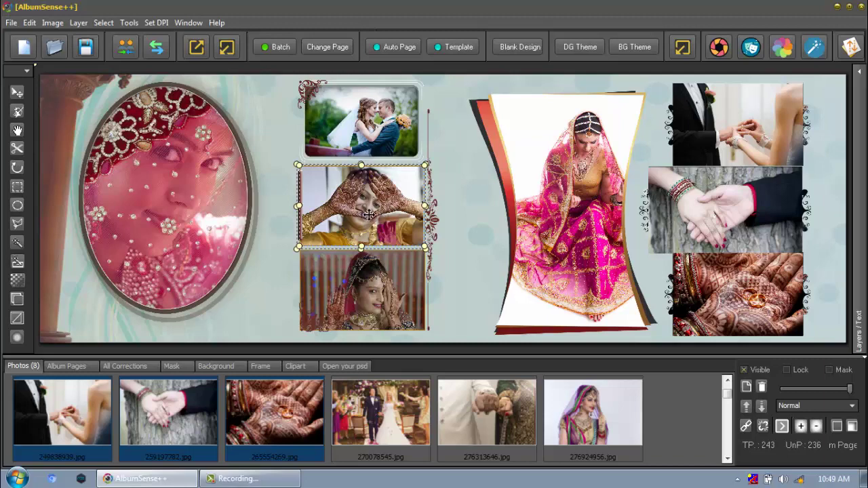
pyautogui.click(135, 366)
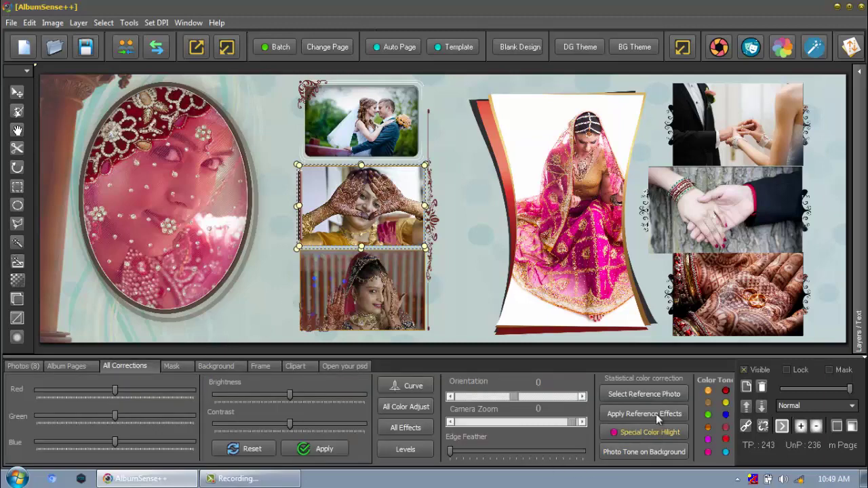
pyautogui.click(723, 401)
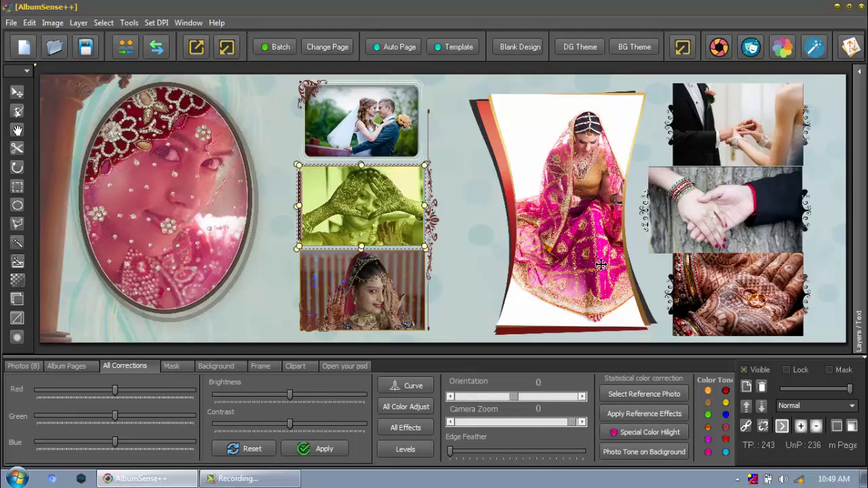
# - Look through the mask categories and apply the striped background mask Background005.jpg to the bride photo beneath the yellow-toned one
pyautogui.click(384, 288)
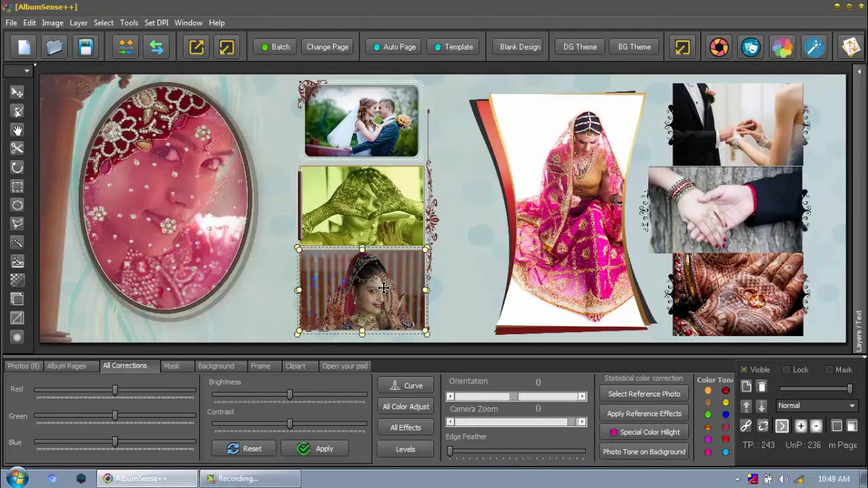
pyautogui.click(174, 367)
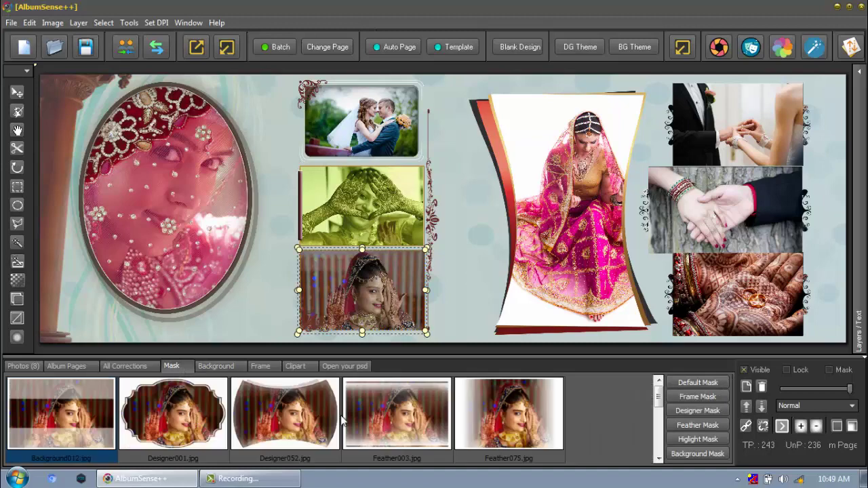
pyautogui.click(401, 416)
pyautogui.click(698, 383)
pyautogui.click(685, 396)
pyautogui.click(690, 411)
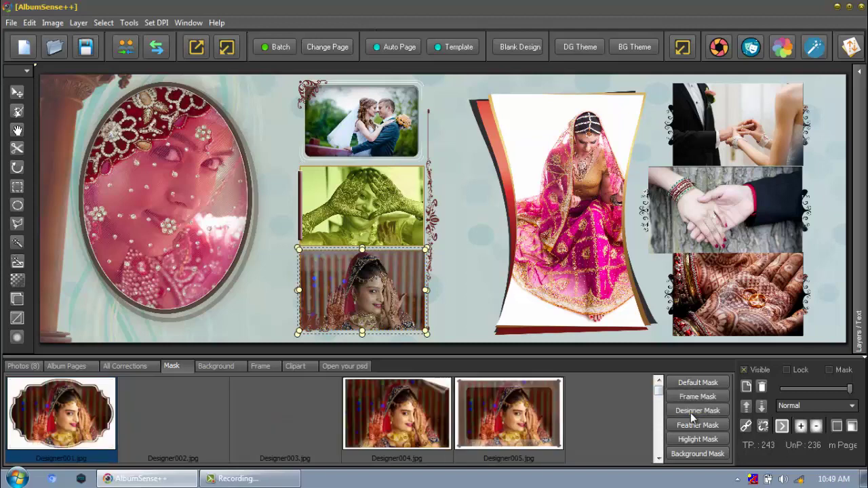
pyautogui.click(687, 423)
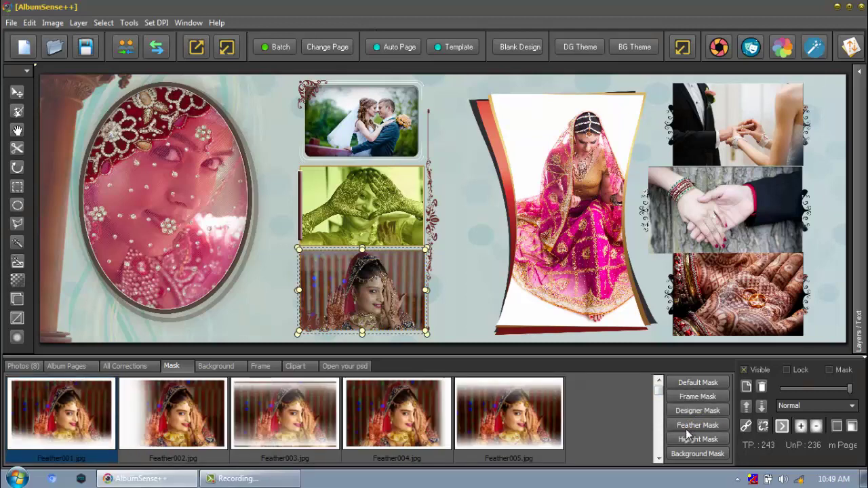
pyautogui.click(684, 453)
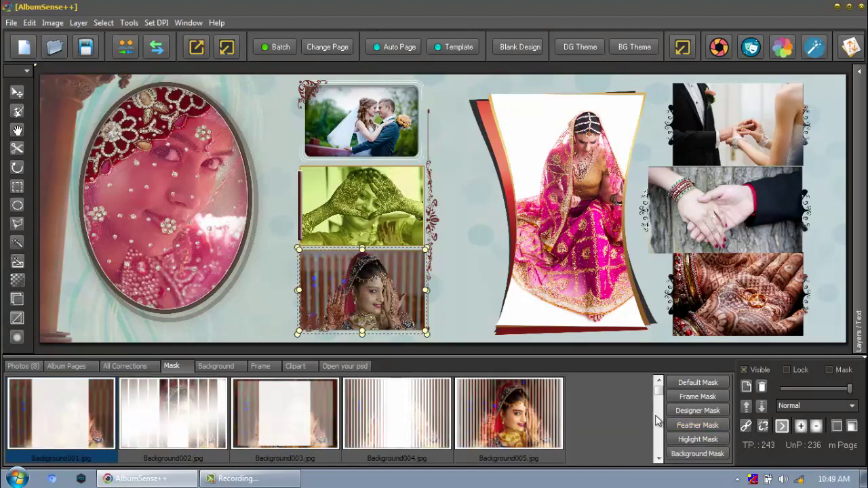
pyautogui.click(514, 418)
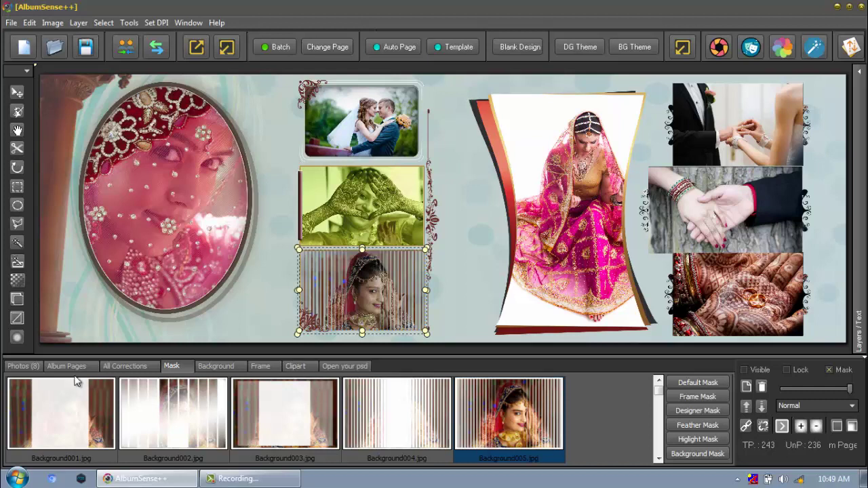
# - Try the backgrounds 060.jpg, 123.jpg and 1351.jpg on the album page
pyautogui.click(227, 369)
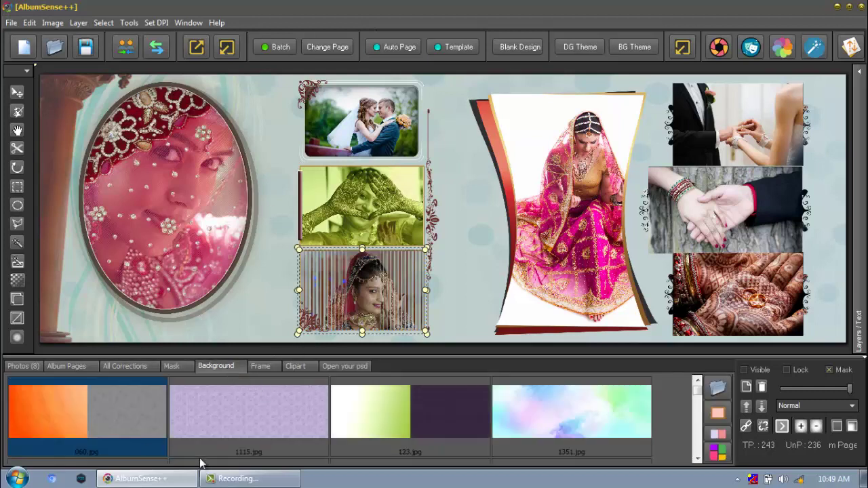
pyautogui.click(133, 416)
pyautogui.doubleClick(134, 415)
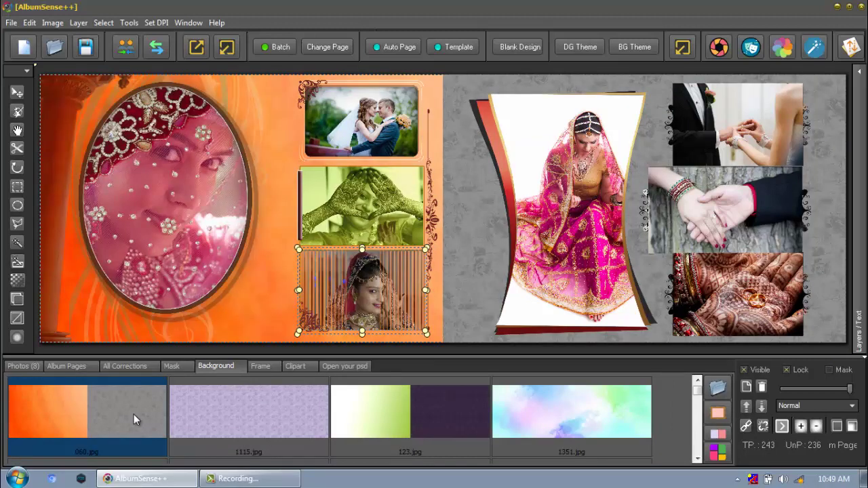
pyautogui.doubleClick(381, 421)
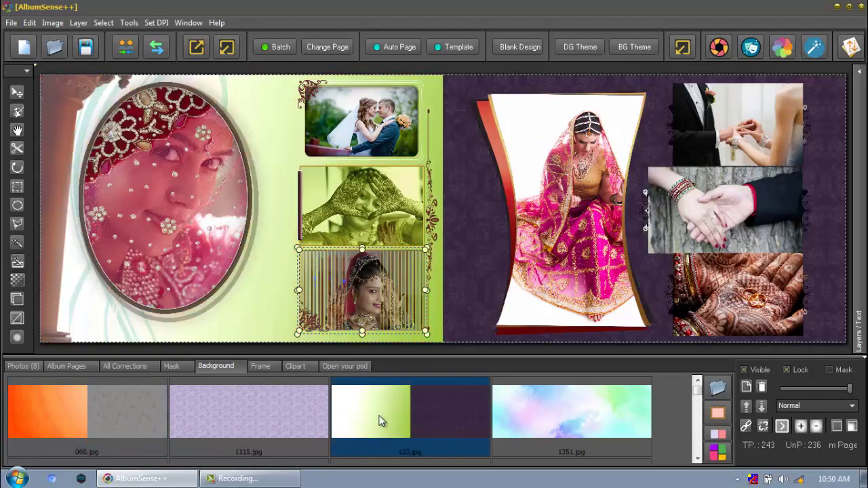
pyautogui.doubleClick(587, 417)
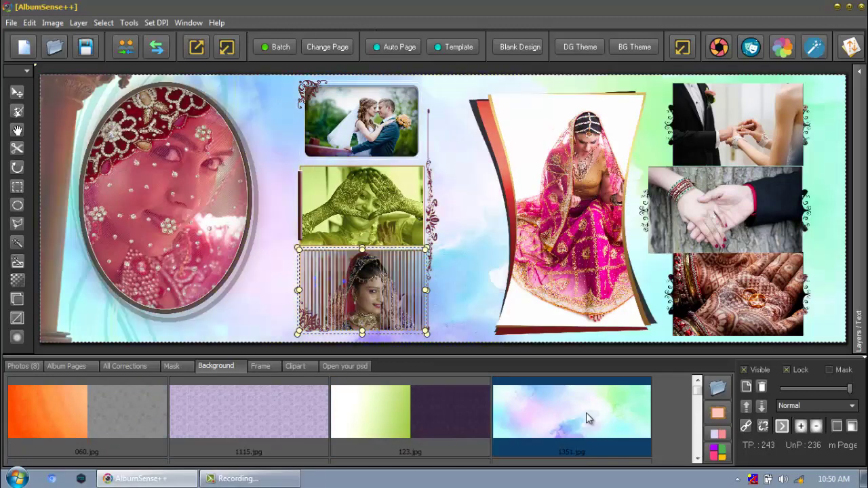
# - Load the Light background folder and apply the brown textured background 919.jpg to the album page
pyautogui.click(243, 403)
pyautogui.scroll(-3, 244, 404)
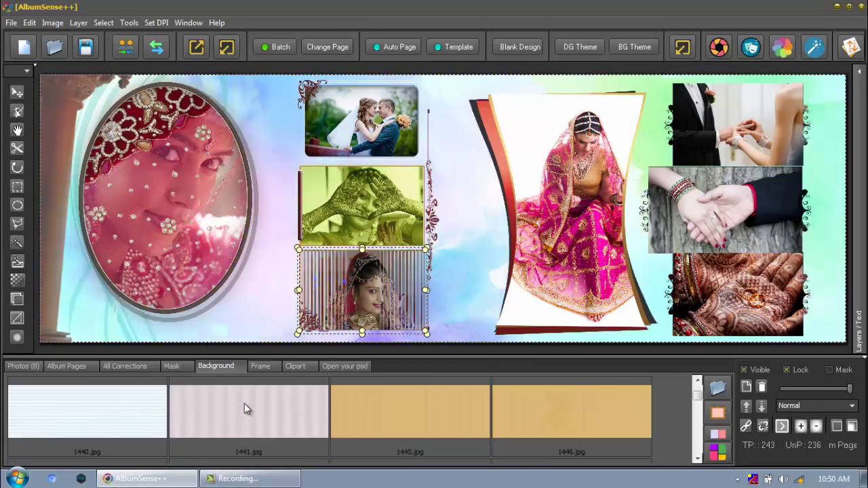
pyautogui.scroll(-3, 261, 425)
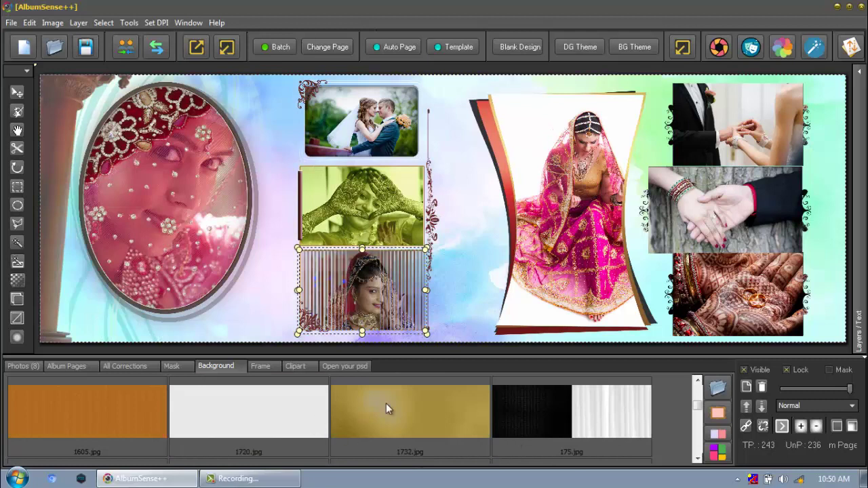
pyautogui.click(718, 388)
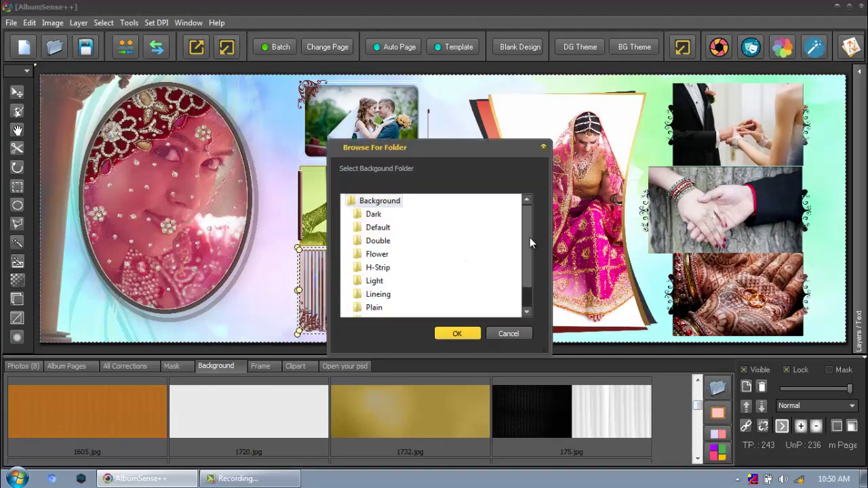
pyautogui.click(376, 297)
pyautogui.scroll(-1, 402, 295)
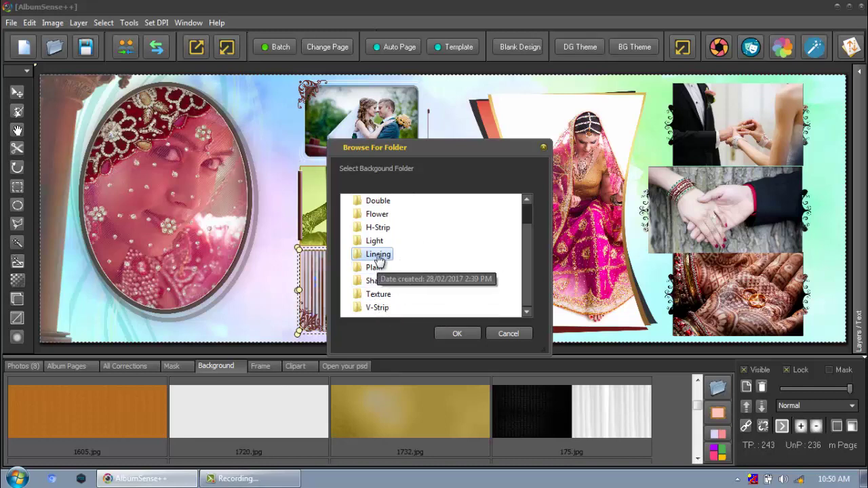
pyautogui.click(375, 242)
pyautogui.click(449, 333)
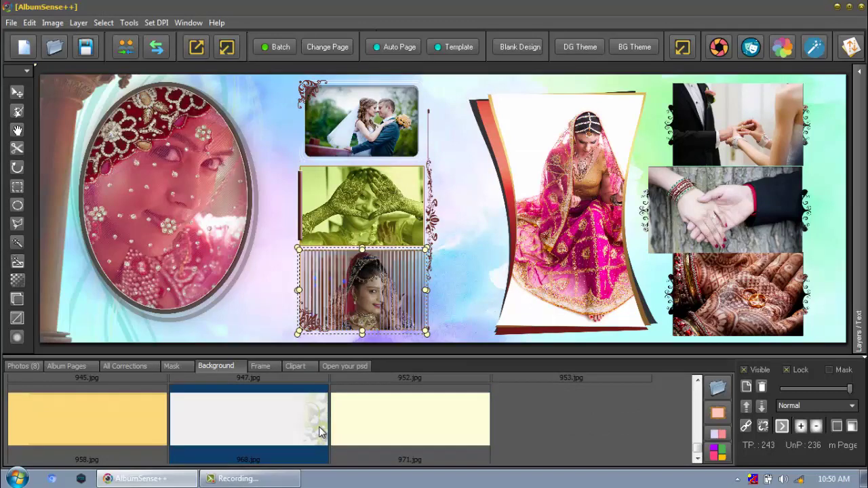
pyautogui.scroll(-1, 319, 427)
pyautogui.click(88, 420)
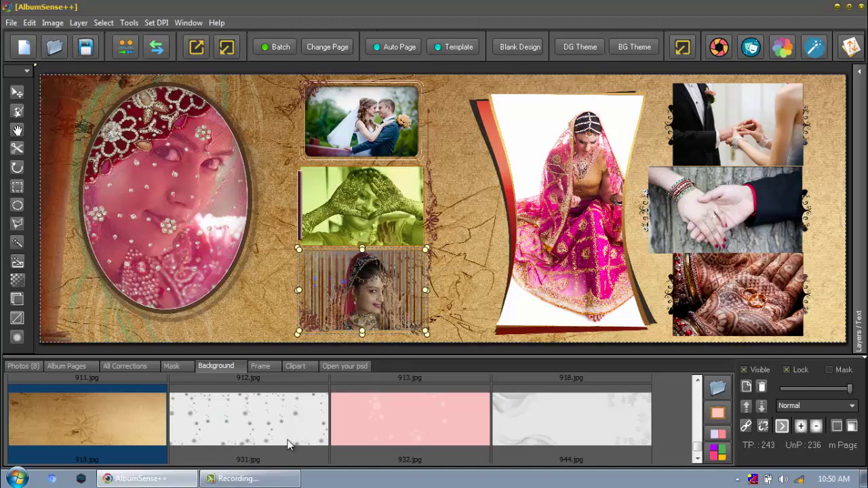
# - Apply the striped mask Background004.jpg to the album page's background and save the page as the Photoshop file demo 2
pyautogui.click(171, 366)
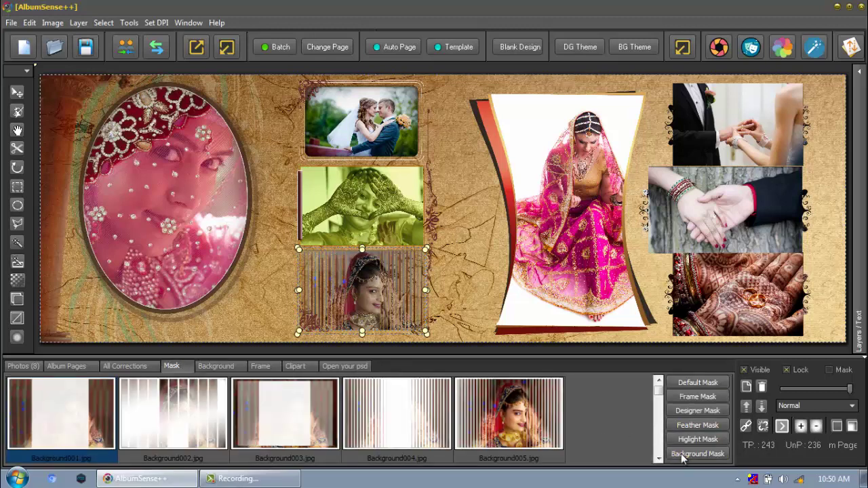
pyautogui.click(384, 409)
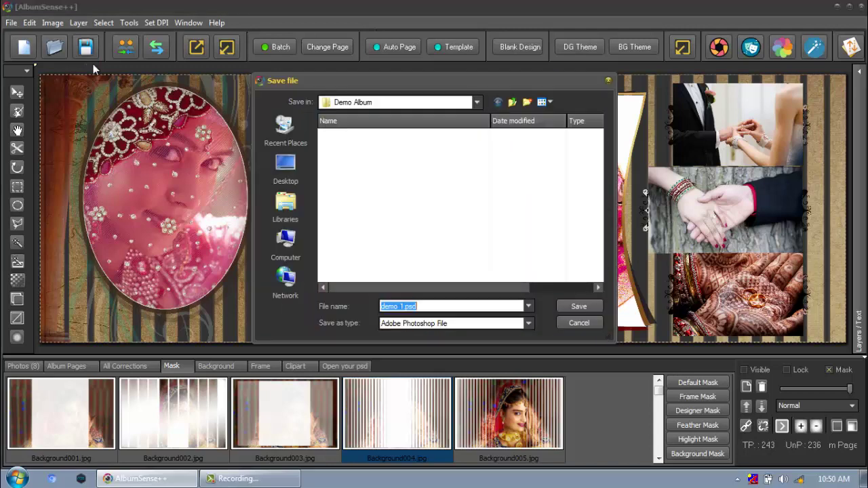
pyautogui.write('demo 2')
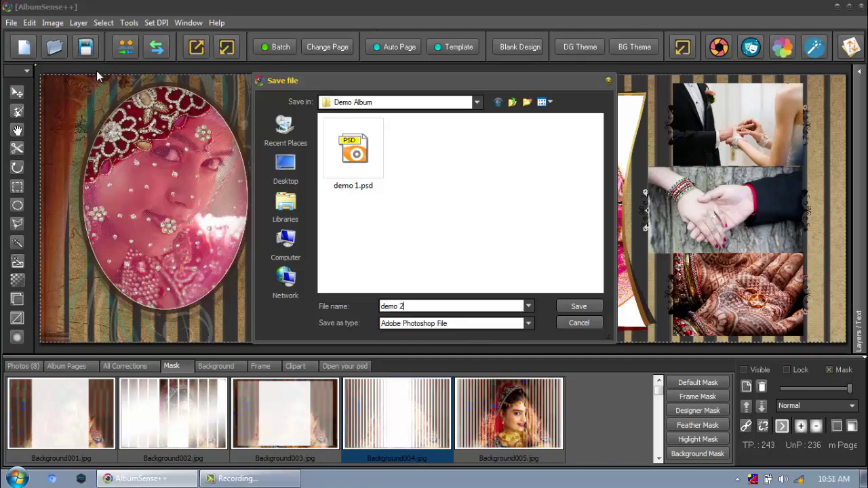
pyautogui.press('Return')
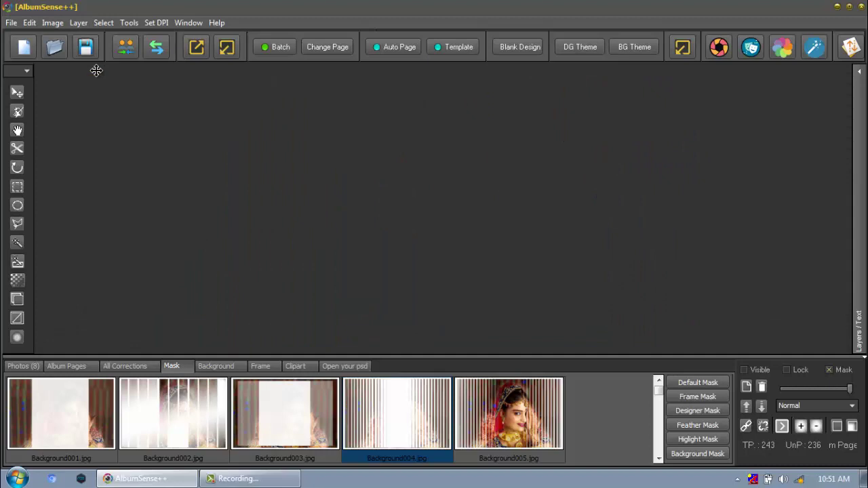
# - Start batch page creation and quick-create a raw page from six photos, from the outdoor flower-petal wedding couple through the couple at the wooden door
pyautogui.click(276, 47)
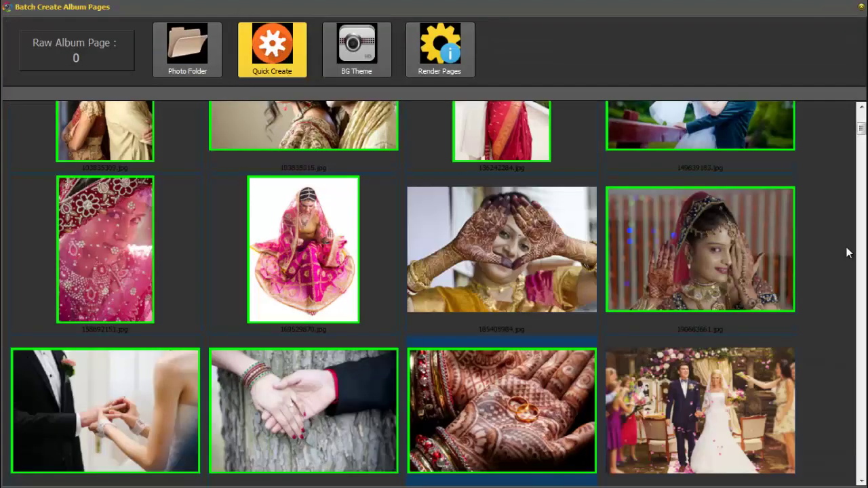
pyautogui.moveTo(862, 129); pyautogui.dragTo(863, 116)
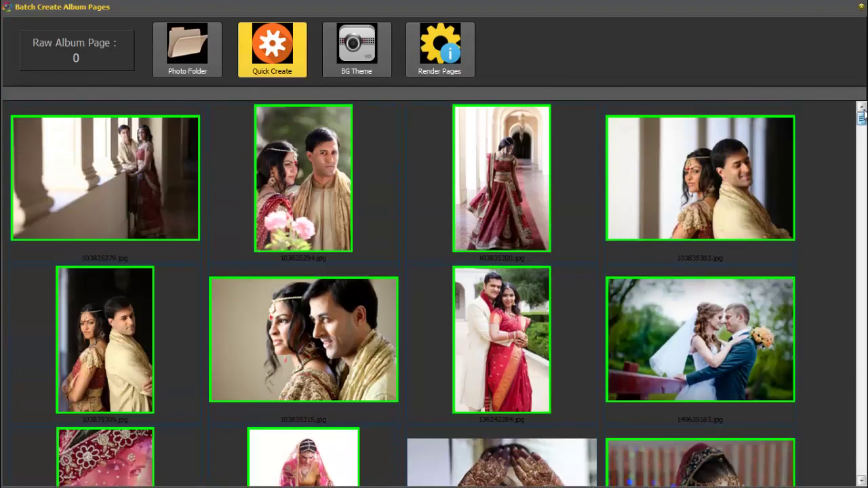
pyautogui.click(102, 198)
pyautogui.scroll(-1, 102, 200)
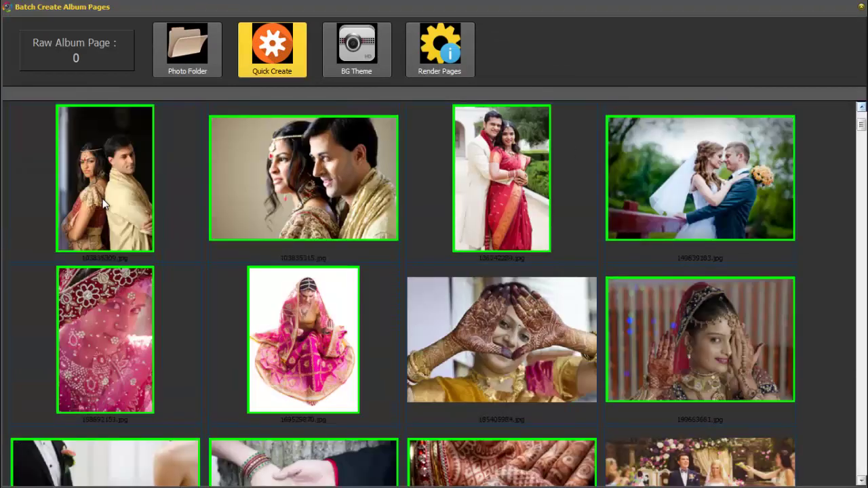
pyautogui.scroll(-1, 103, 203)
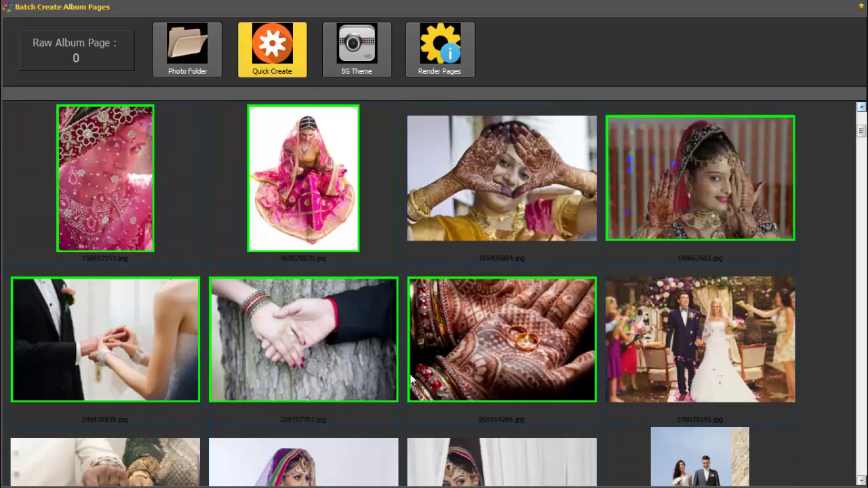
pyautogui.scroll(-1, 449, 325)
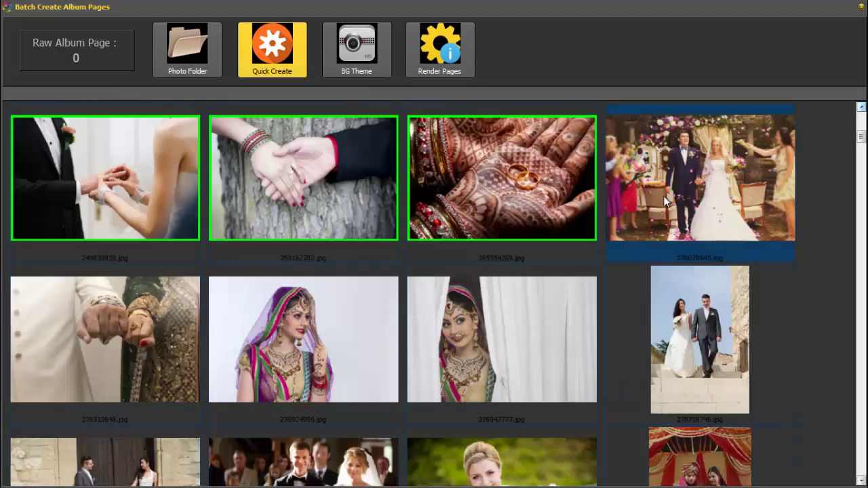
pyautogui.keyDown('shift'); pyautogui.click(691, 349); pyautogui.keyUp('shift')
pyautogui.click(278, 46)
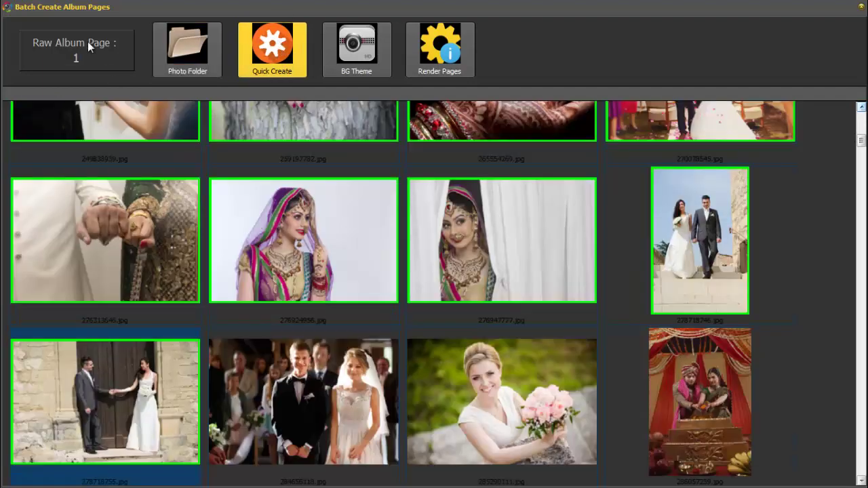
# - Quick-create a second raw page from the seven photos running from the church couple to the couple before the dark red curtain
pyautogui.click(264, 400)
pyautogui.scroll(-2, 273, 400)
pyautogui.keyDown('shift'); pyautogui.click(724, 419); pyautogui.keyUp('shift')
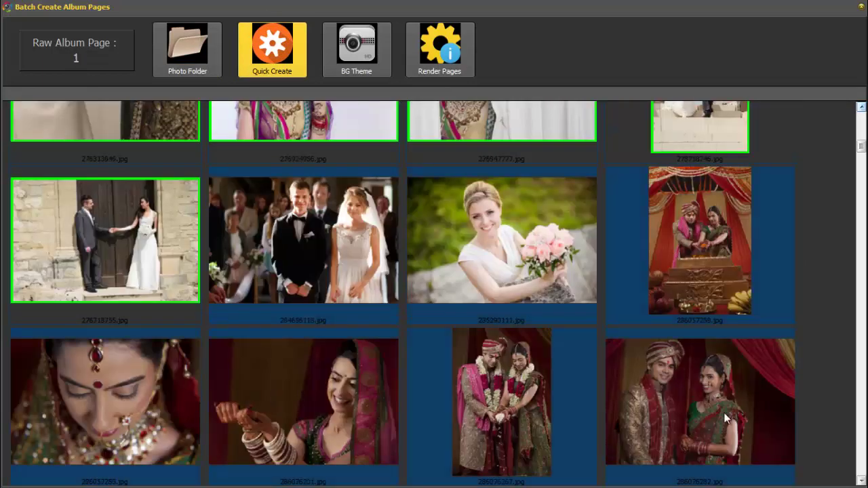
pyautogui.click(271, 52)
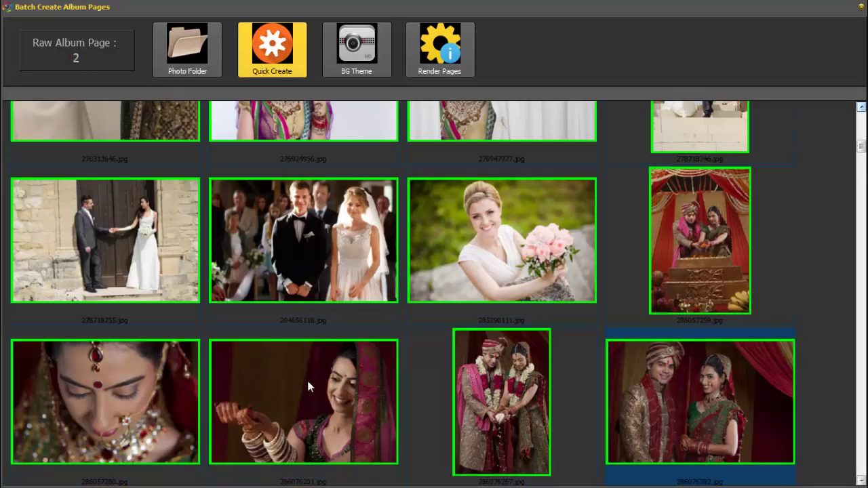
# - Quick-create a third raw page from the eight light-background photos of the bride and groom in red and cream outfits
pyautogui.scroll(-3, 308, 383)
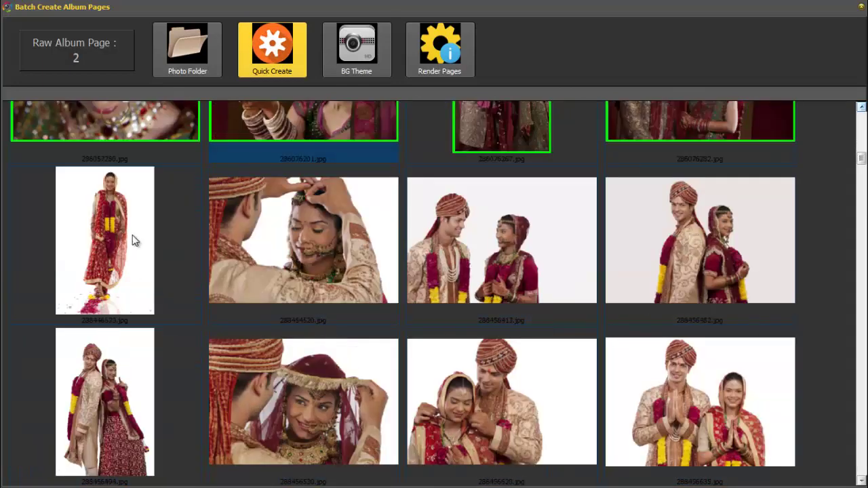
pyautogui.keyDown('shift'); pyautogui.click(661, 403); pyautogui.keyUp('shift')
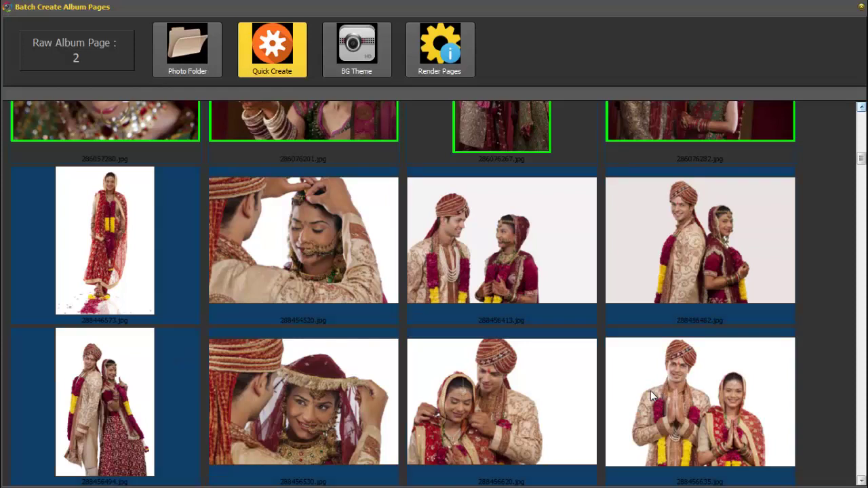
pyautogui.click(270, 53)
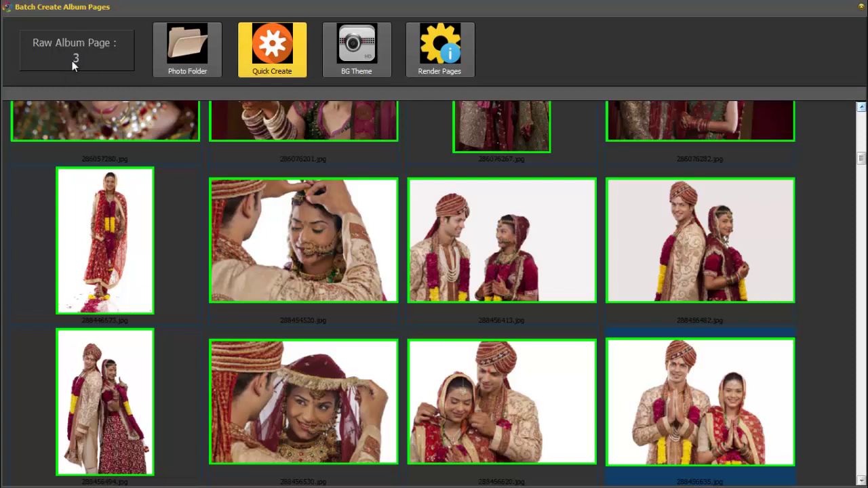
# - Render the raw album pages and close the batch creation window
pyautogui.click(448, 62)
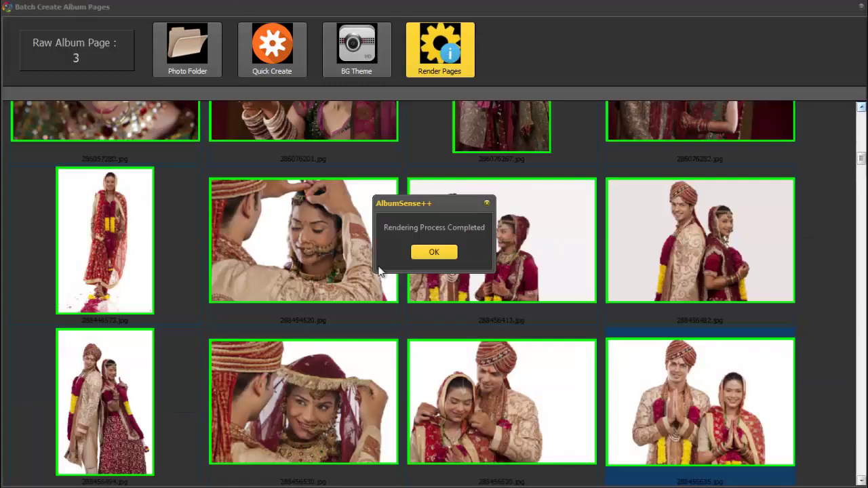
pyautogui.click(447, 256)
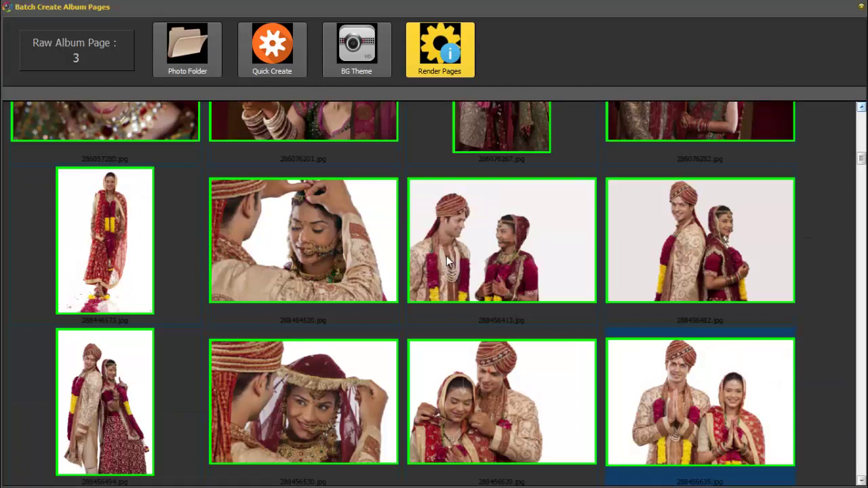
pyautogui.click(861, 6)
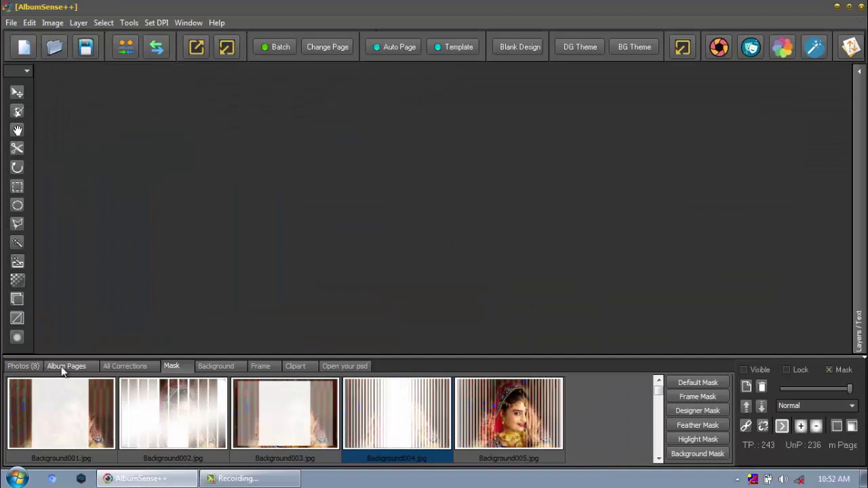
# - Browse the finished album pages and open page 103 in the workspace for editing
pyautogui.click(62, 368)
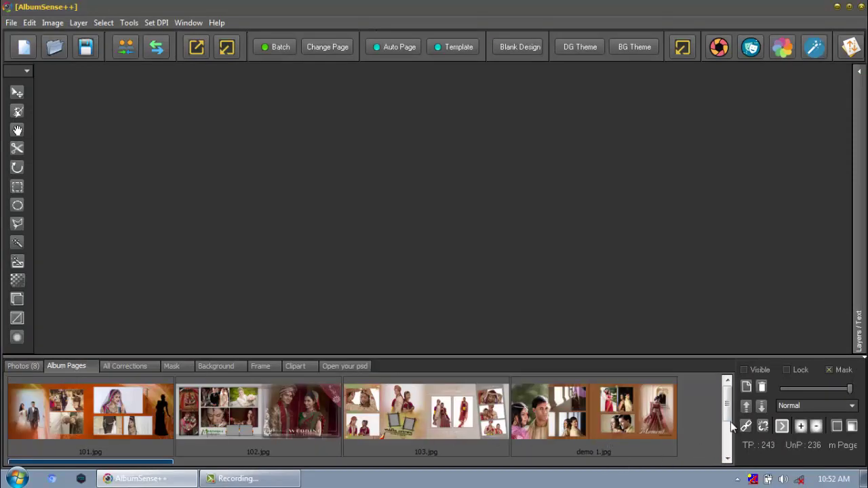
pyautogui.moveTo(732, 424); pyautogui.dragTo(718, 396)
pyautogui.click(381, 409)
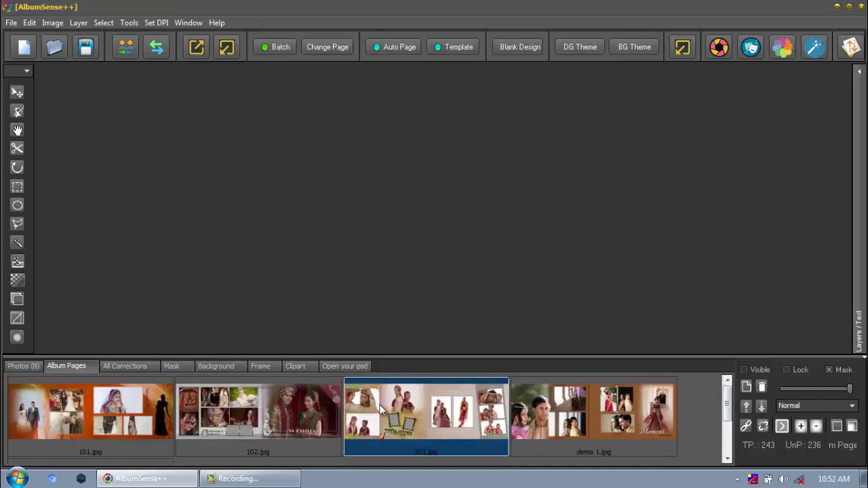
pyautogui.moveTo(400, 407); pyautogui.dragTo(493, 289)
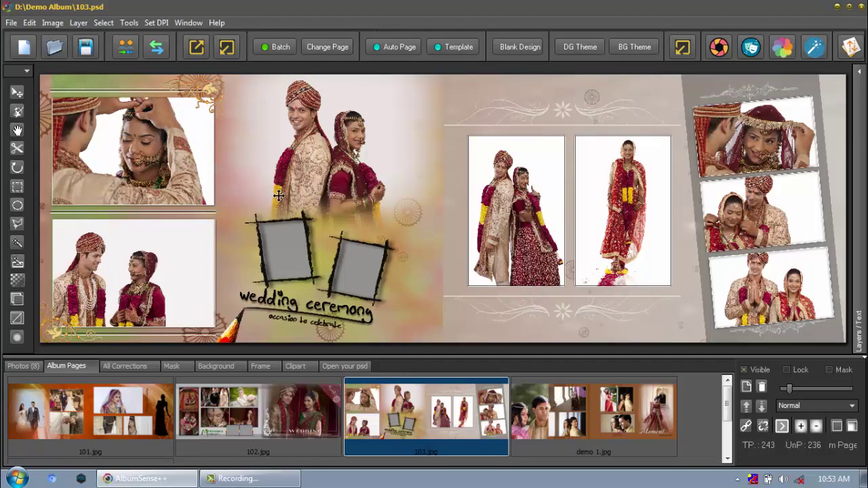
# - Change page 103 to a different layout and save it over the existing 103.psd in the Demo Album folder
pyautogui.click(328, 47)
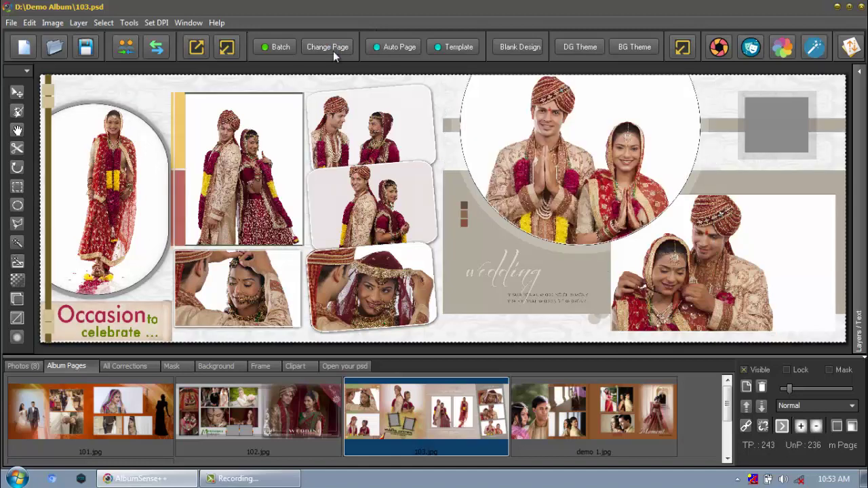
pyautogui.click(90, 55)
pyautogui.write('103')
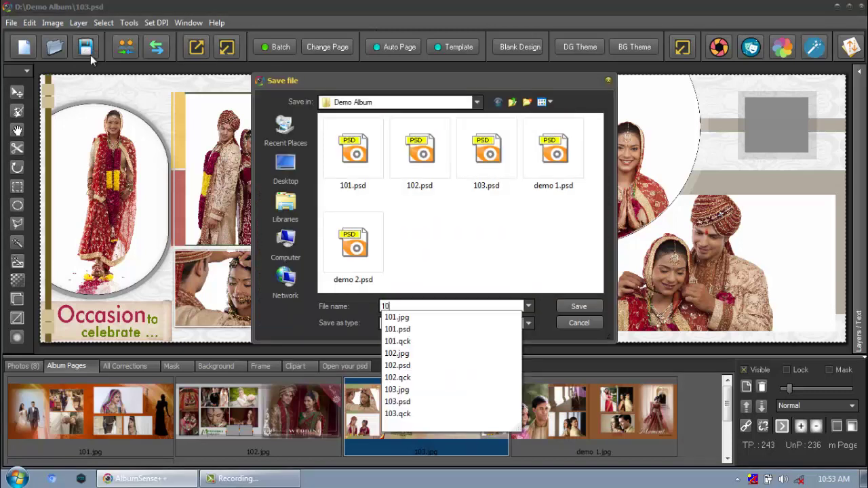
pyautogui.click(484, 157)
pyautogui.click(577, 306)
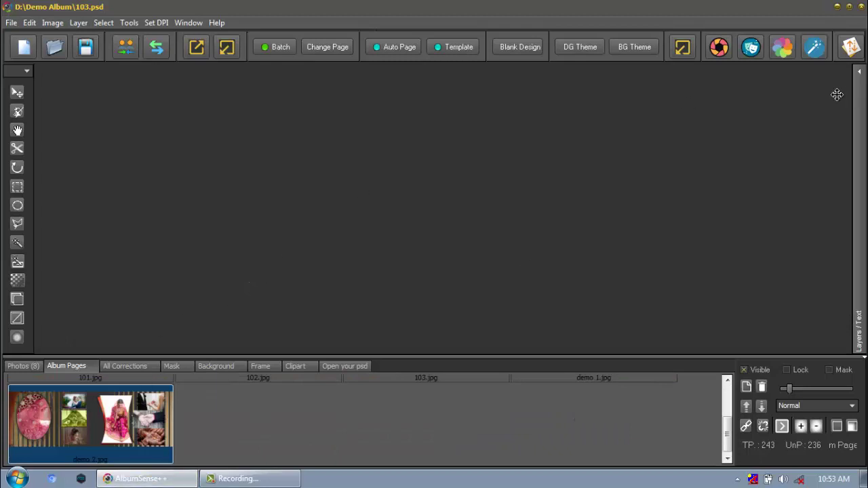
pyautogui.click(264, 480)
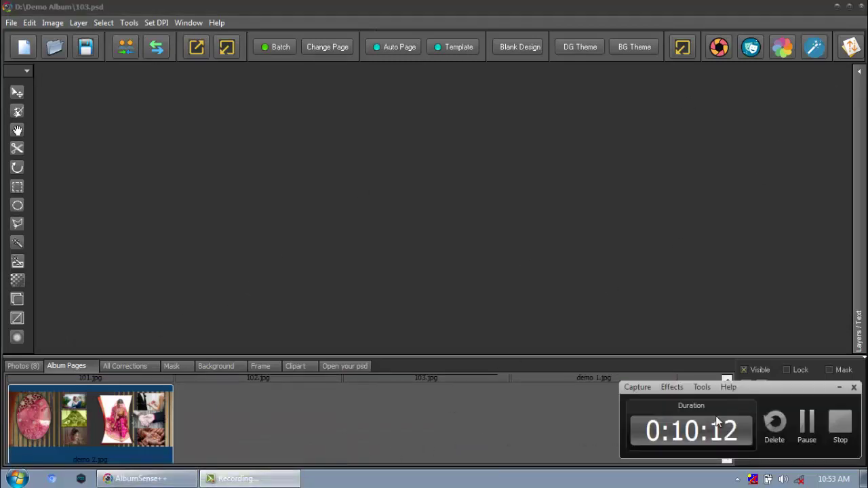